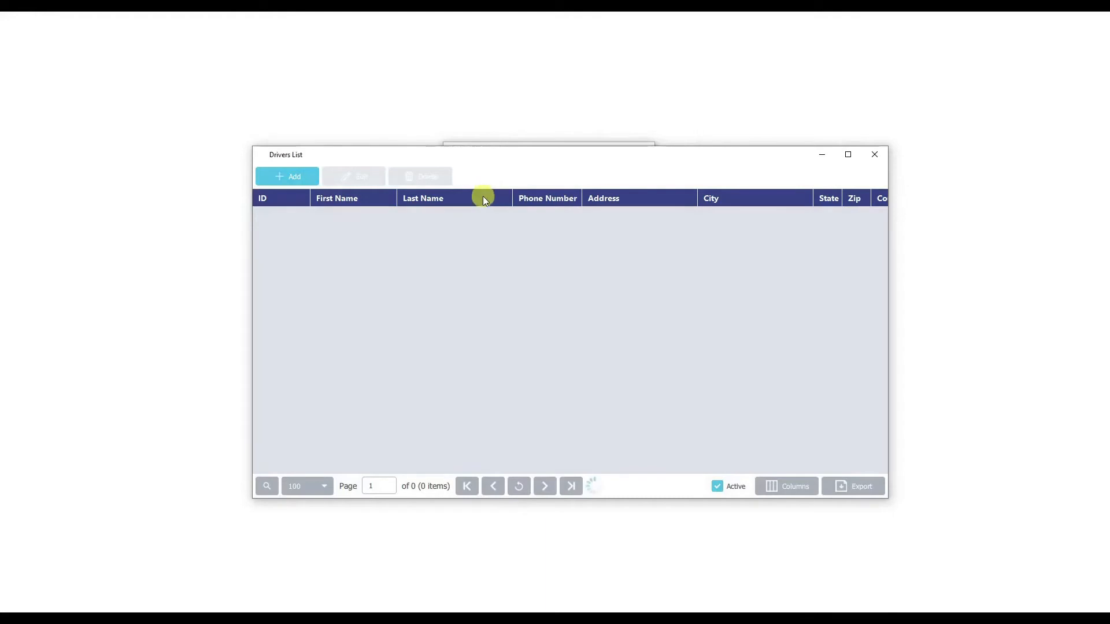
- Open the first driver's record from the Drivers List and review the driver's Charges and Recurring Charges
click(384, 217)
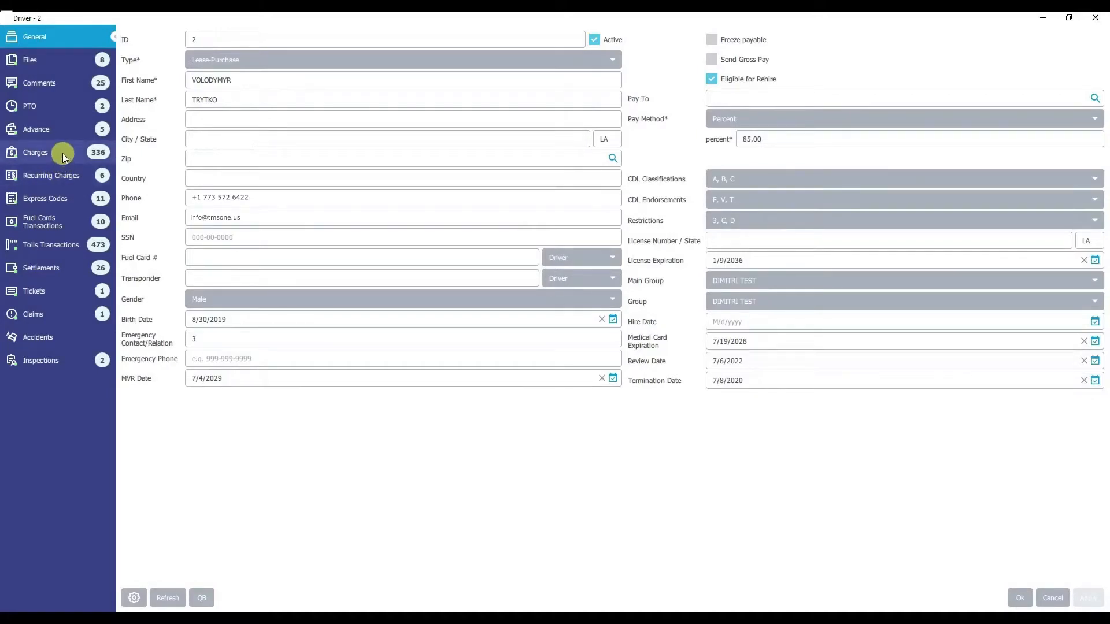
click(62, 155)
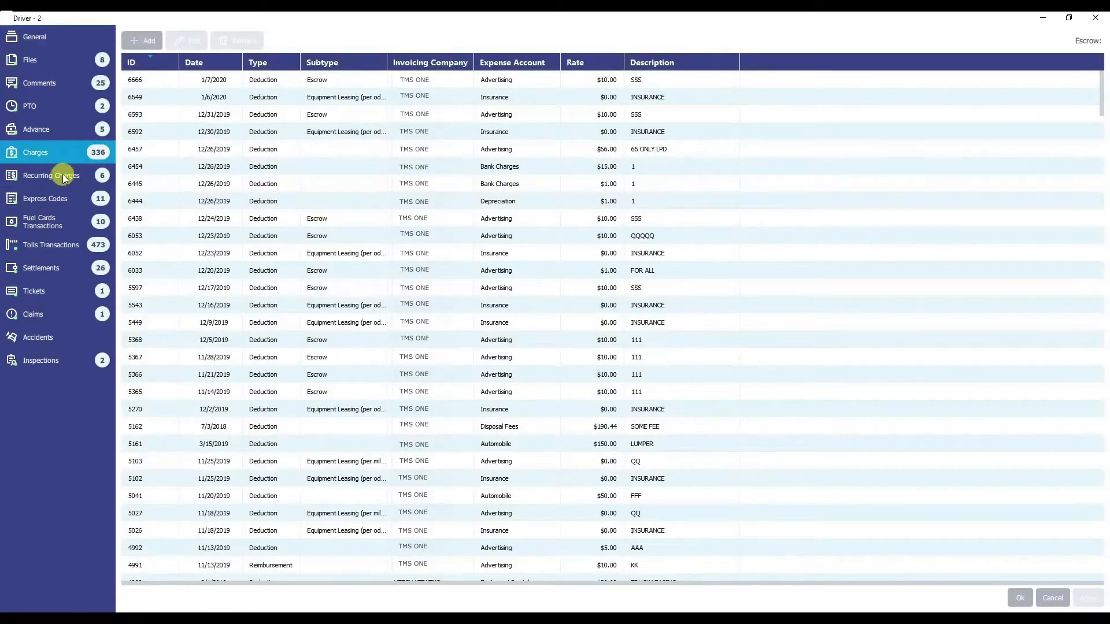
click(63, 174)
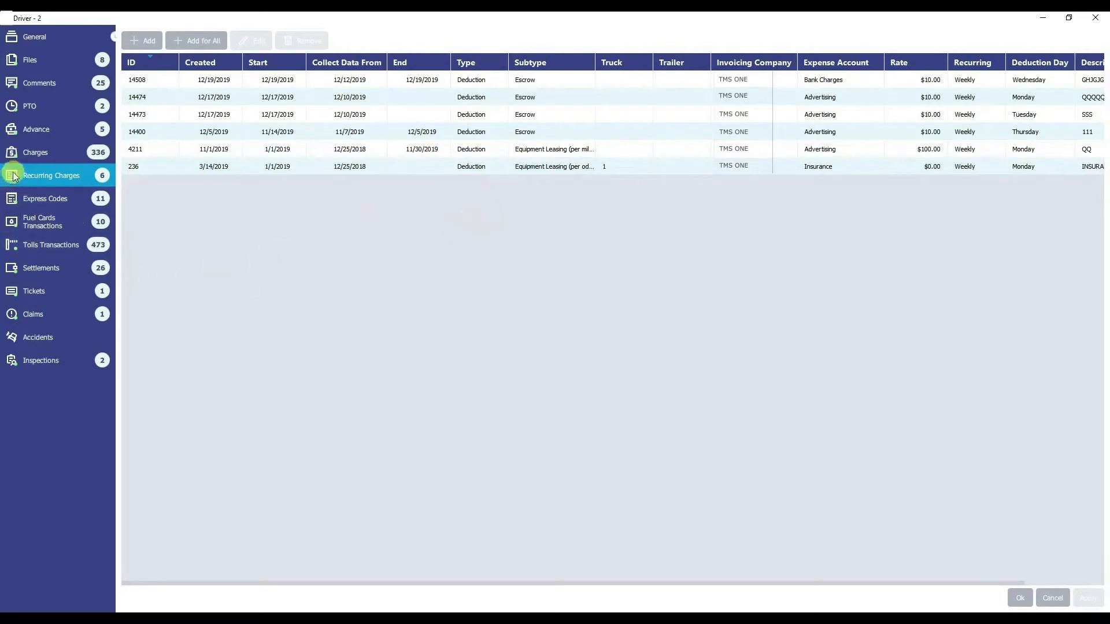
click(33, 157)
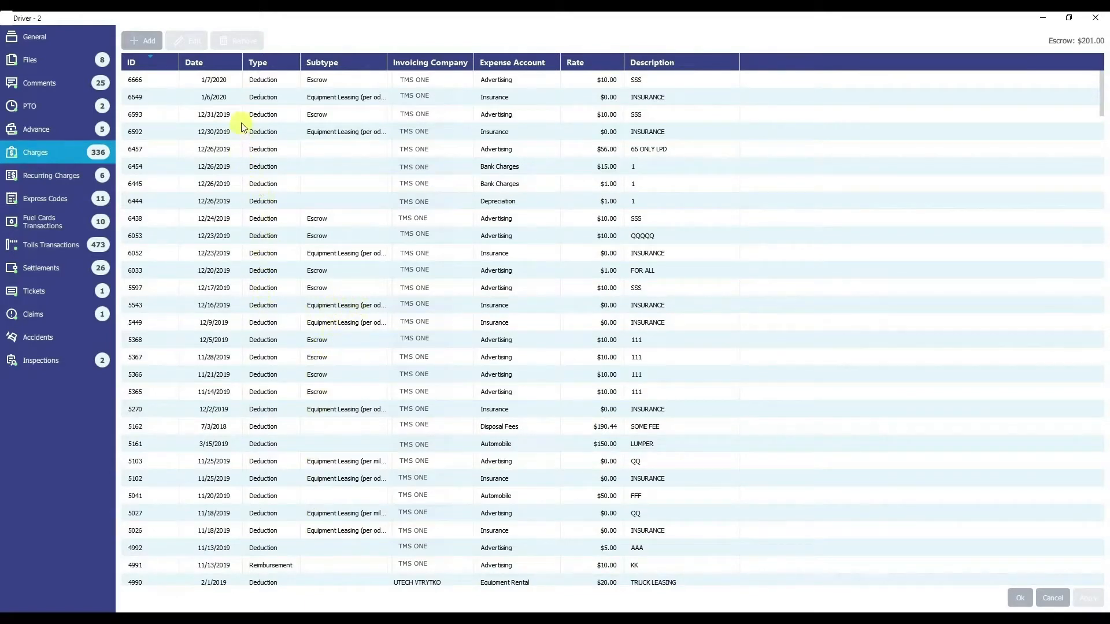
- Inspect the form for adding a one-time charge to the driver, leaving it unsaved
click(134, 40)
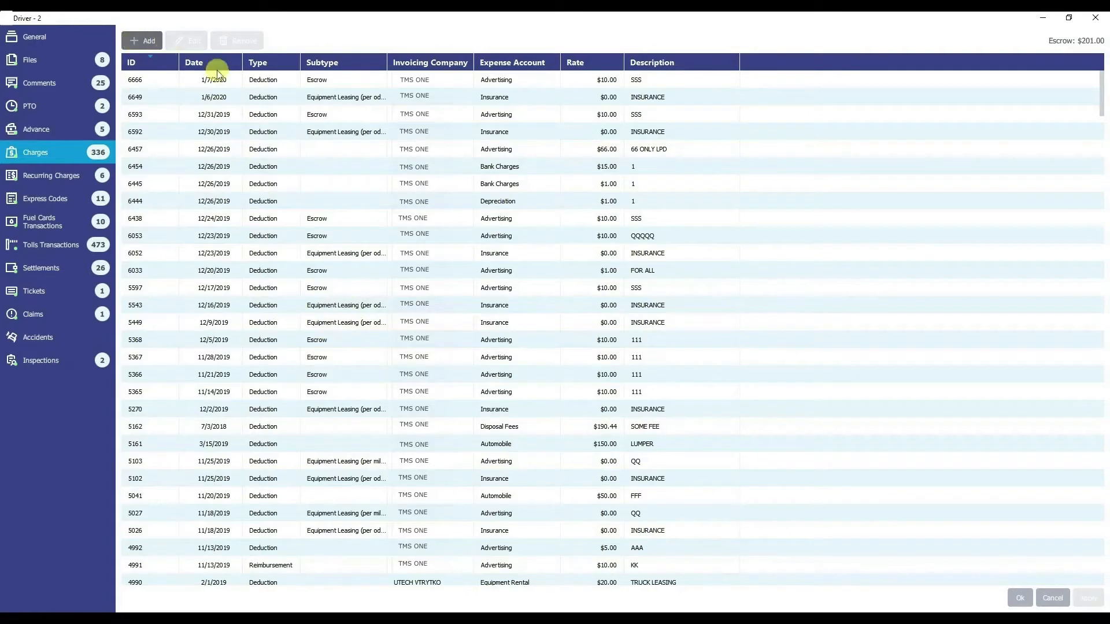
click(657, 270)
click(756, 254)
click(735, 415)
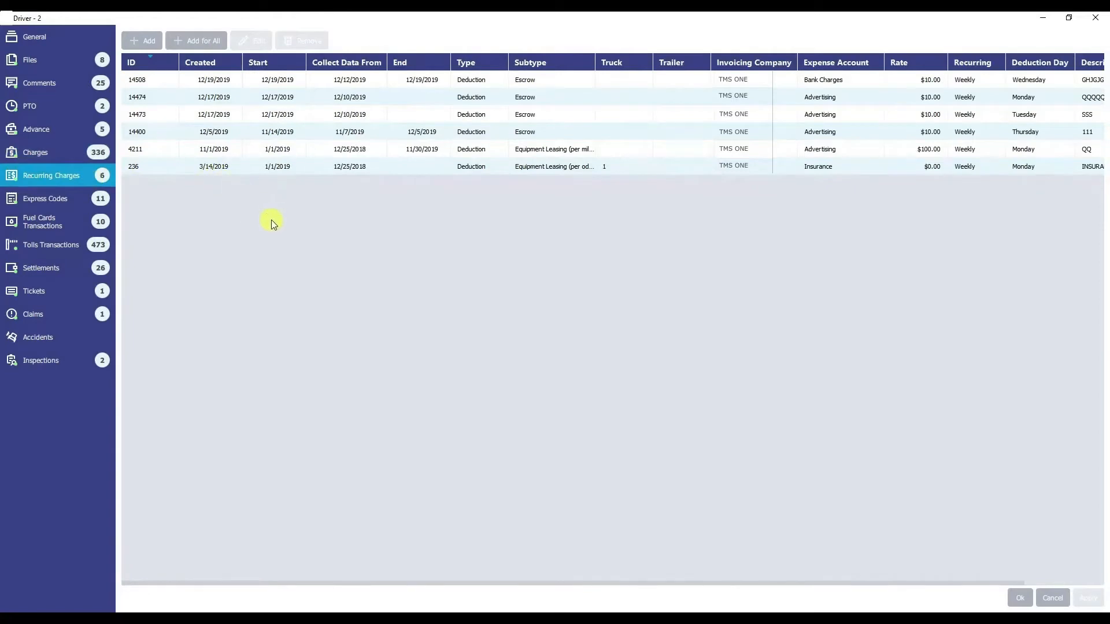
- Draft a recurring Deduction with subtype Equipment Leasing (per odometer) and a rate per mile for the driver, and discard it
click(141, 47)
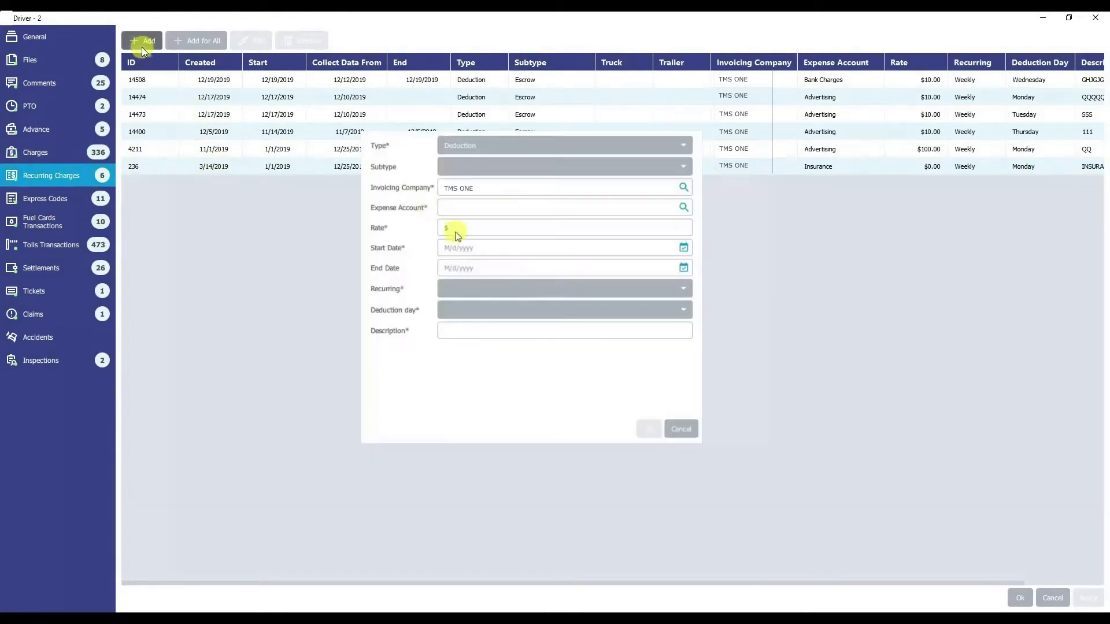
click(553, 147)
click(585, 143)
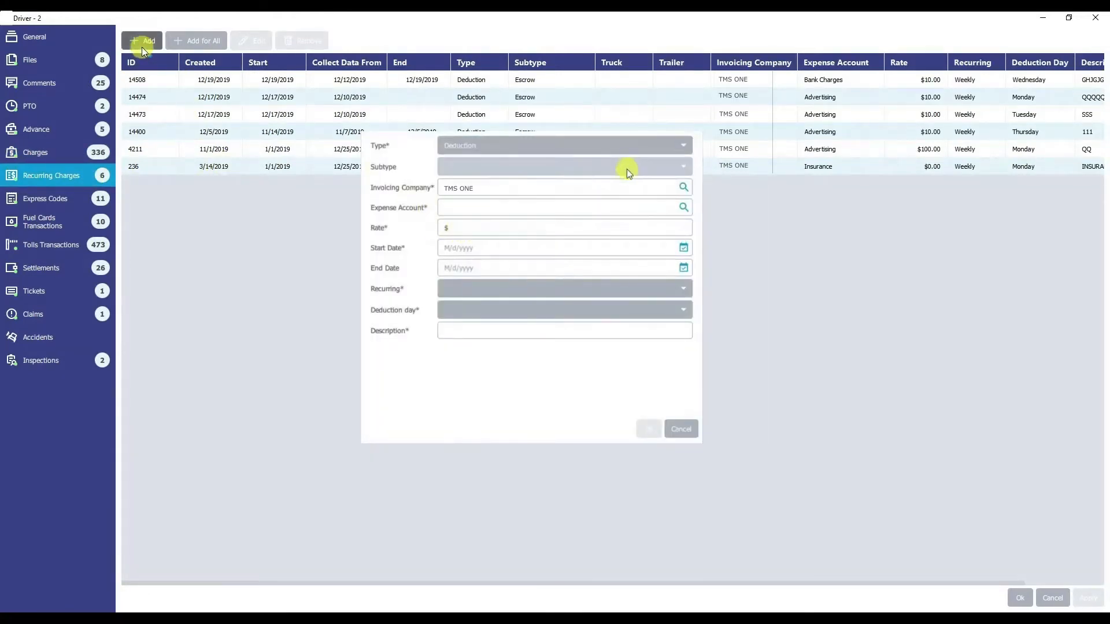
click(627, 168)
click(609, 198)
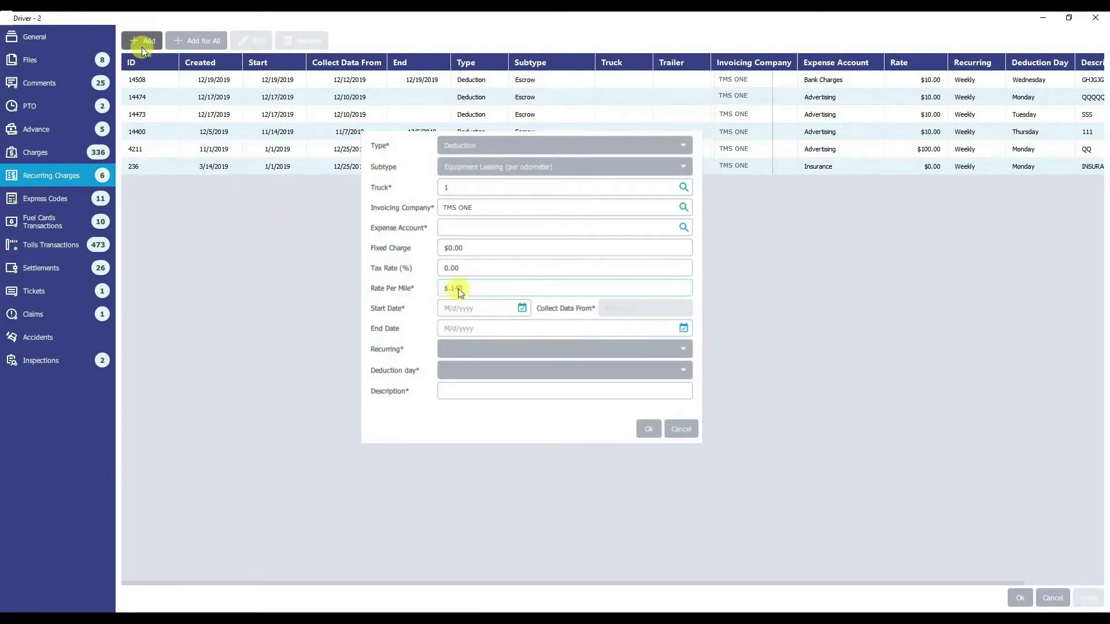
click(681, 428)
- Close the driver windows and open the second In Progress order from Order Planning
click(1095, 18)
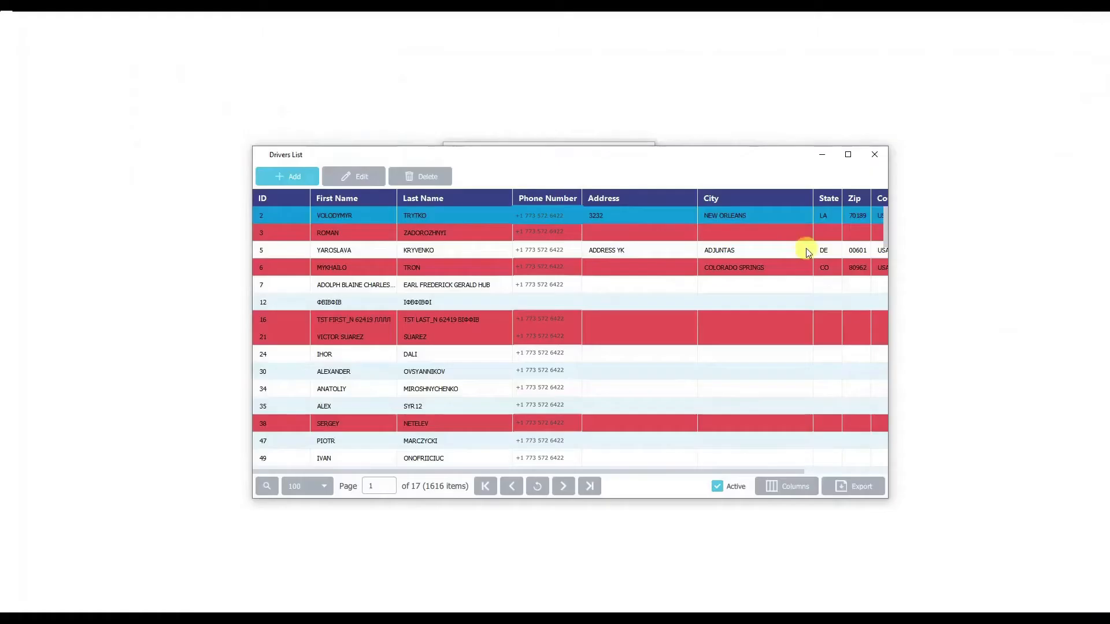
click(871, 155)
click(542, 180)
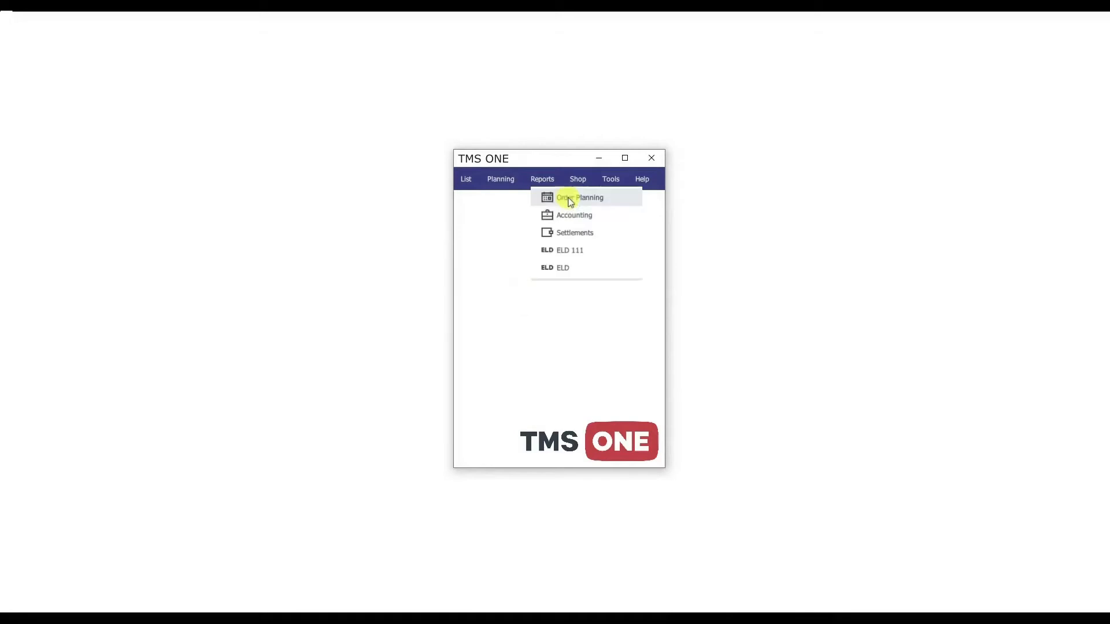
click(567, 198)
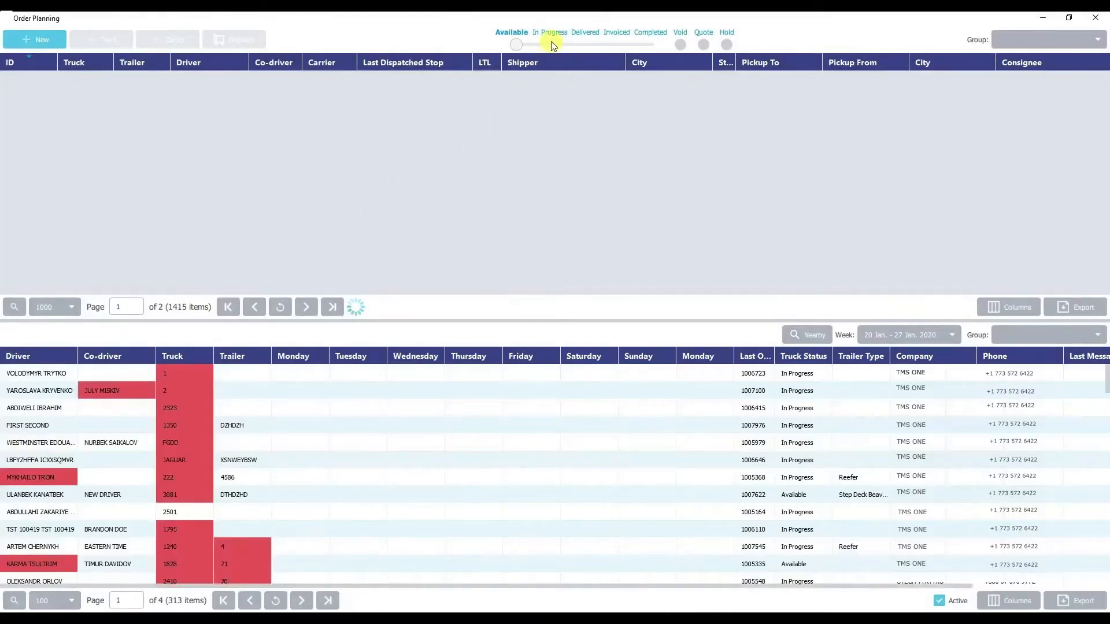
click(554, 44)
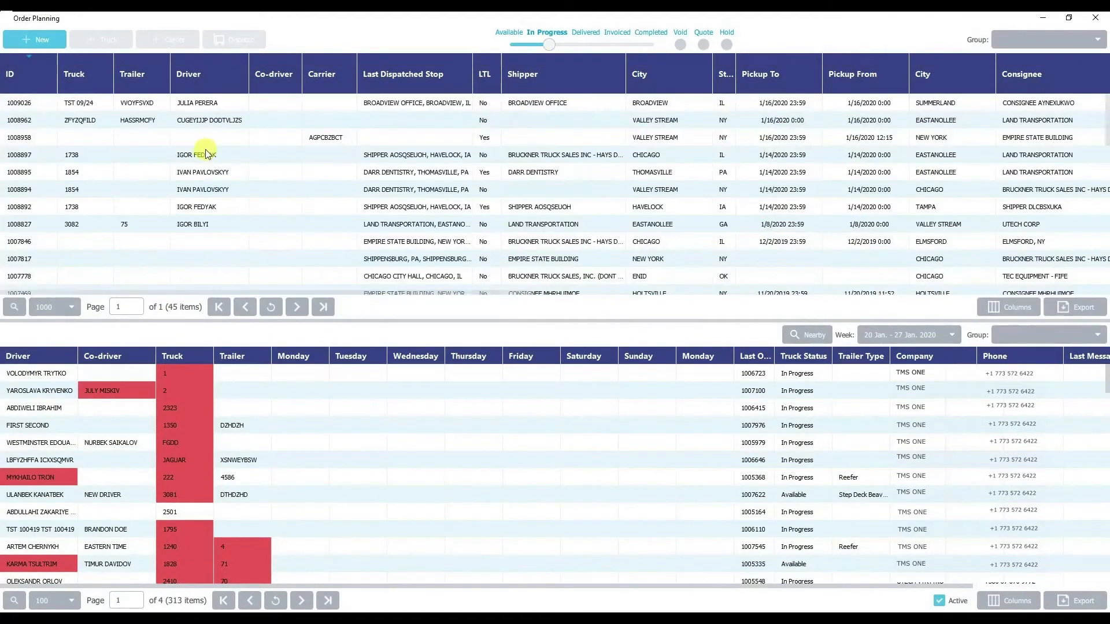
double_click(218, 126)
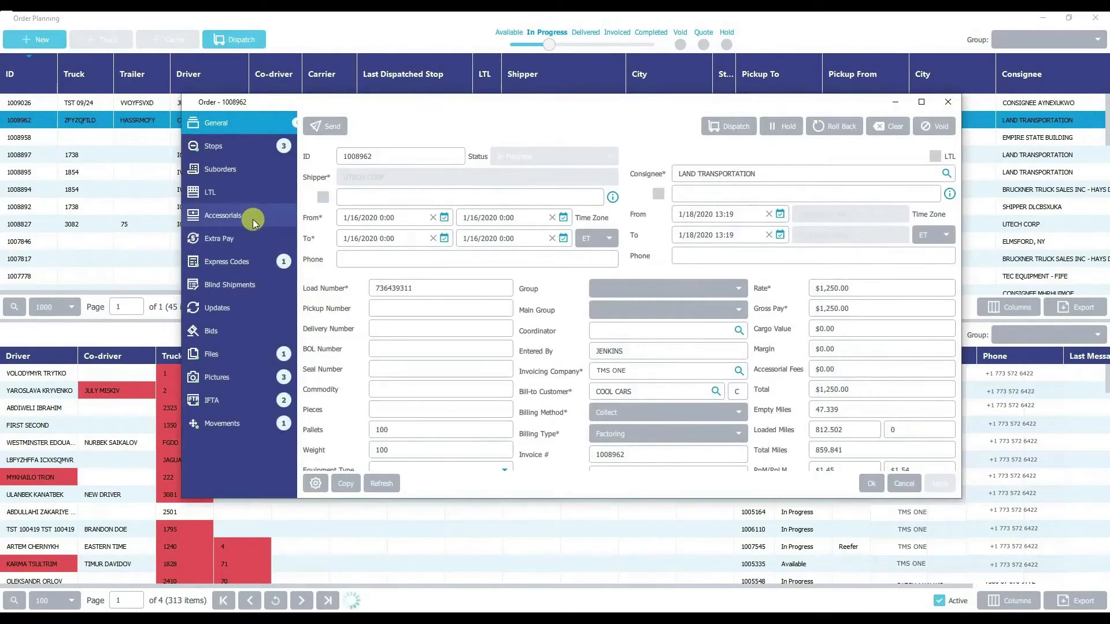
- Inspect the order's Accessorials and Extra Pay sections and the form for adding an accessorial, without saving anything
click(231, 219)
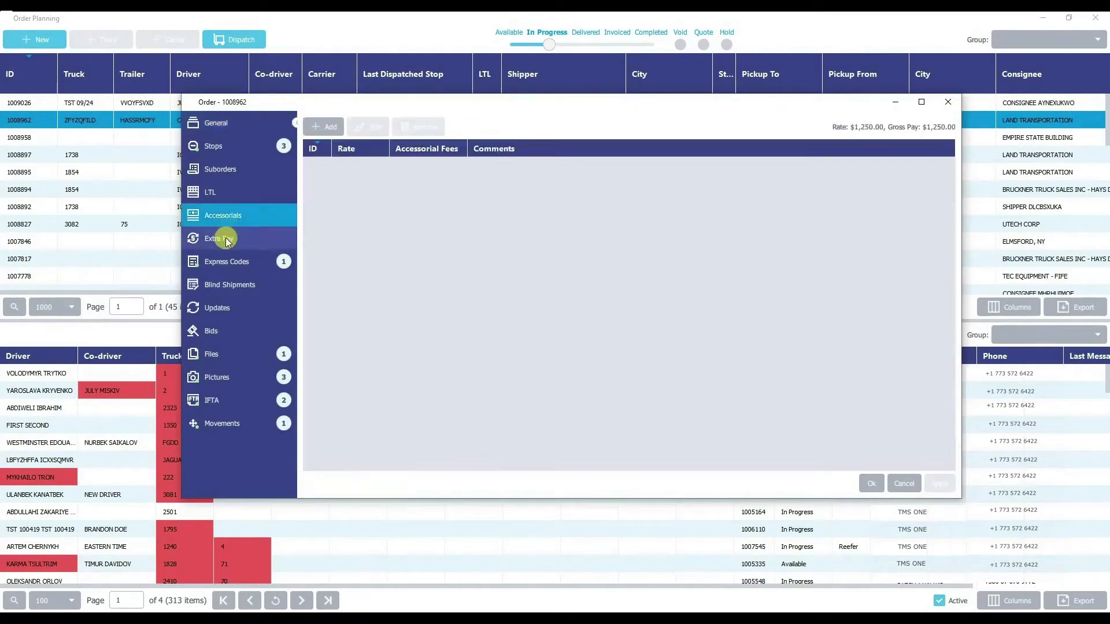
click(239, 238)
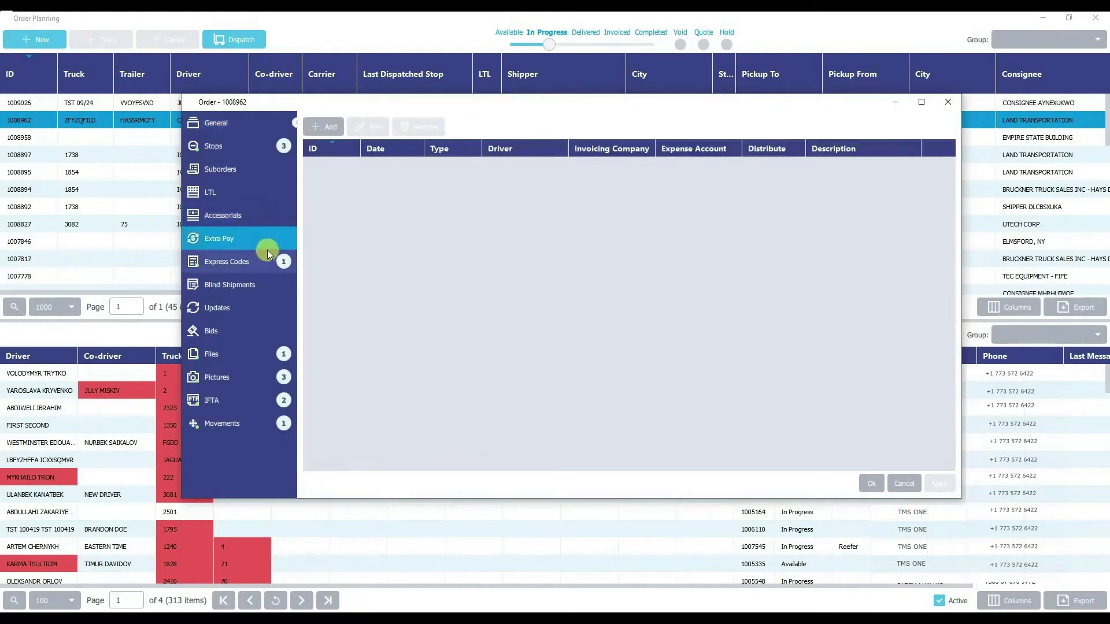
click(242, 216)
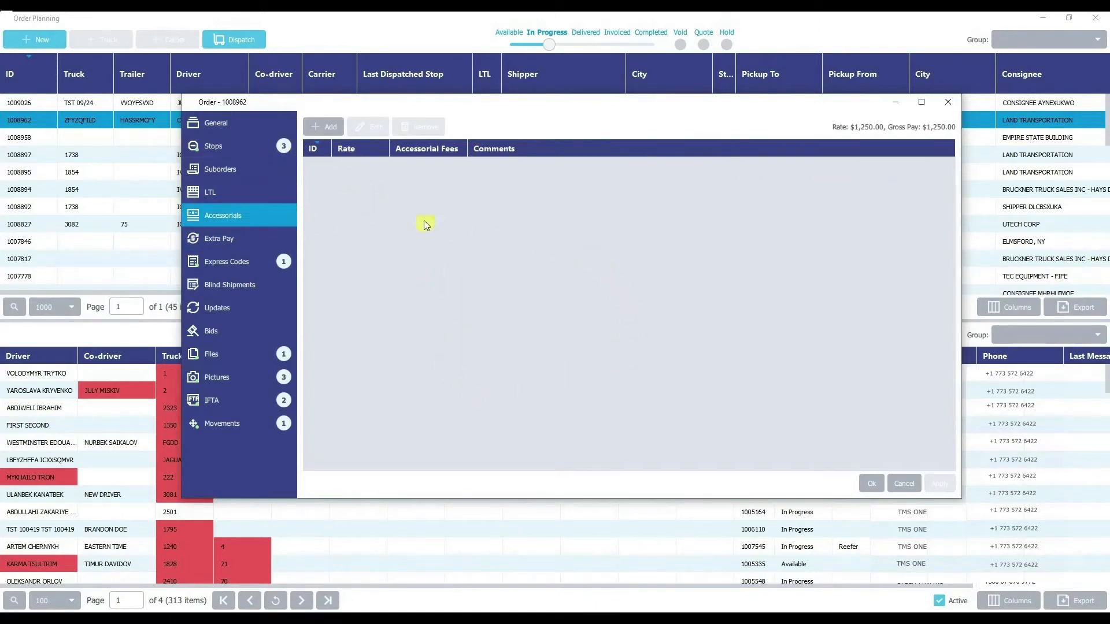
click(324, 128)
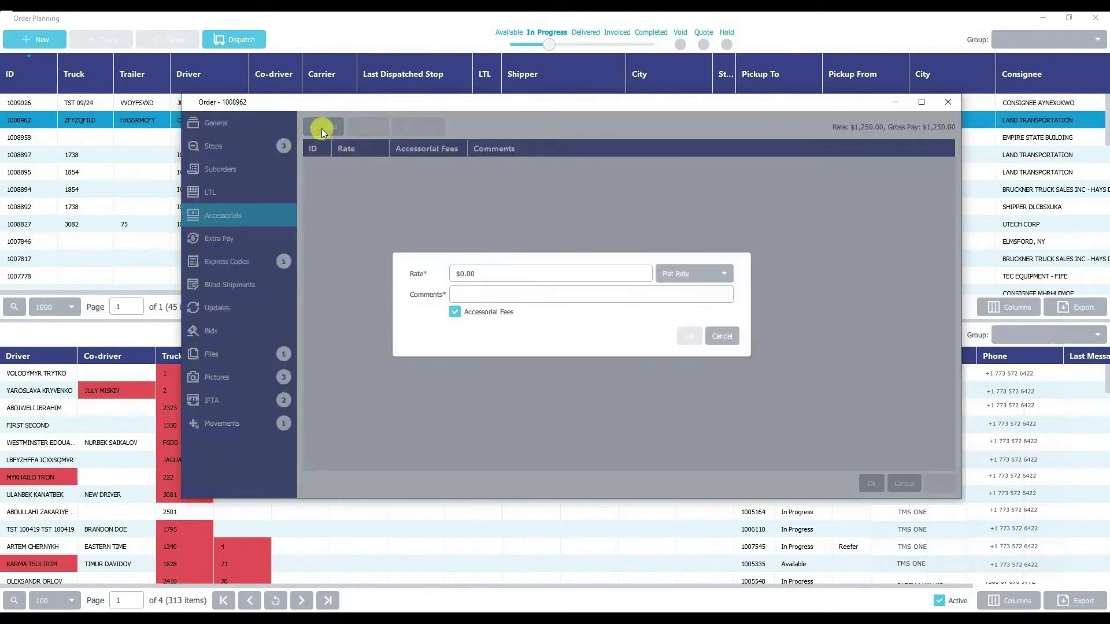
click(723, 336)
- Draft an Extra Pay entry of type Deduction with a $100 distribute amount on the order, and discard it
click(245, 242)
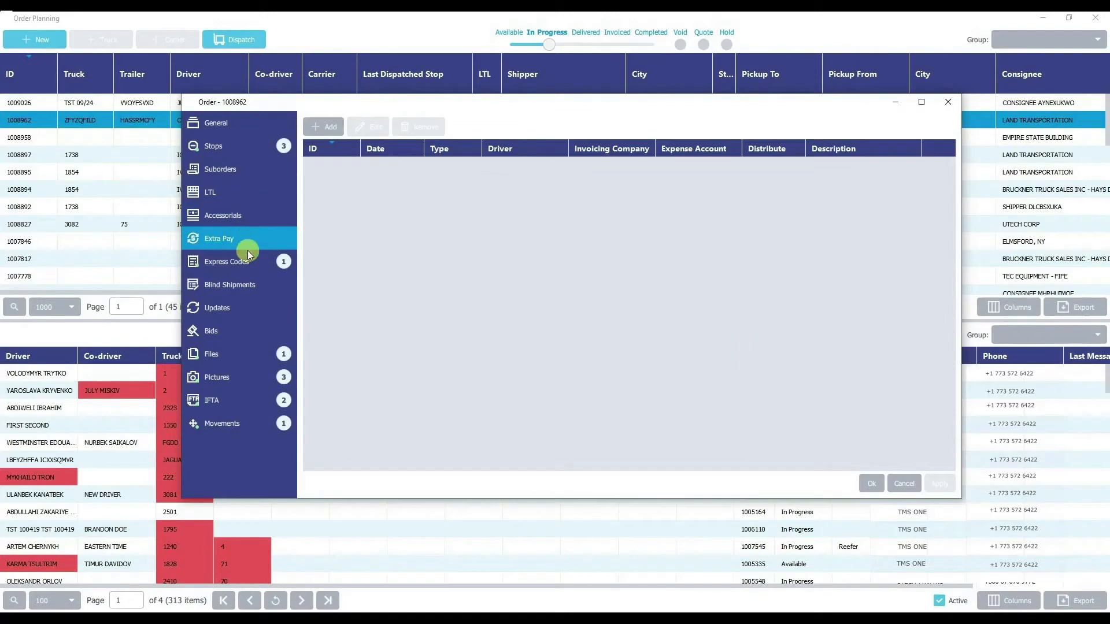
click(324, 126)
click(572, 306)
click(567, 318)
click(553, 338)
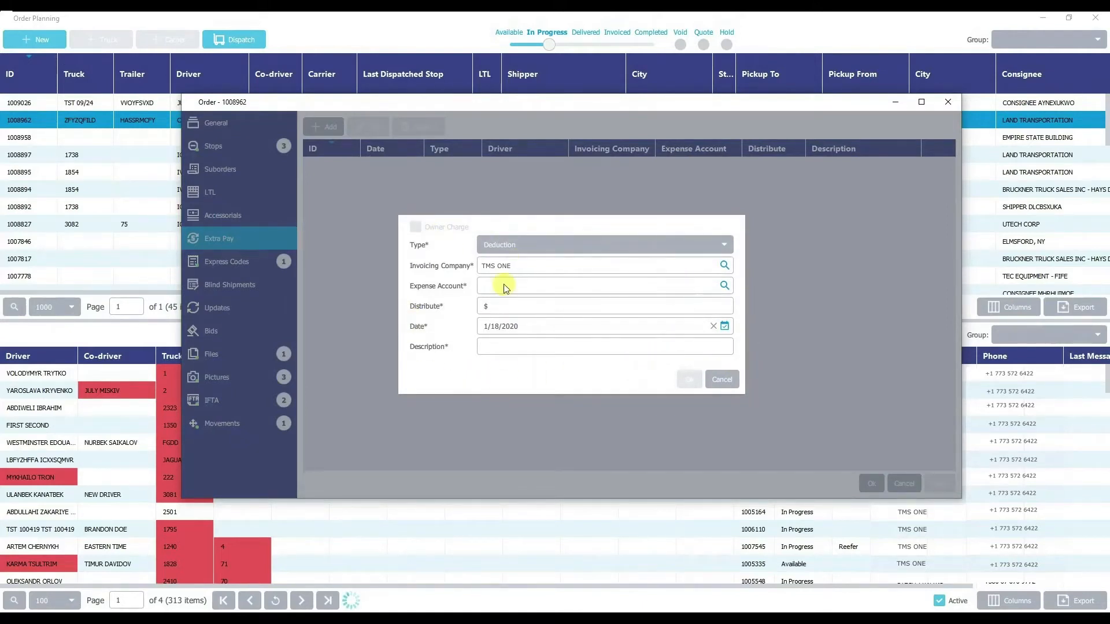
click(502, 245)
click(504, 244)
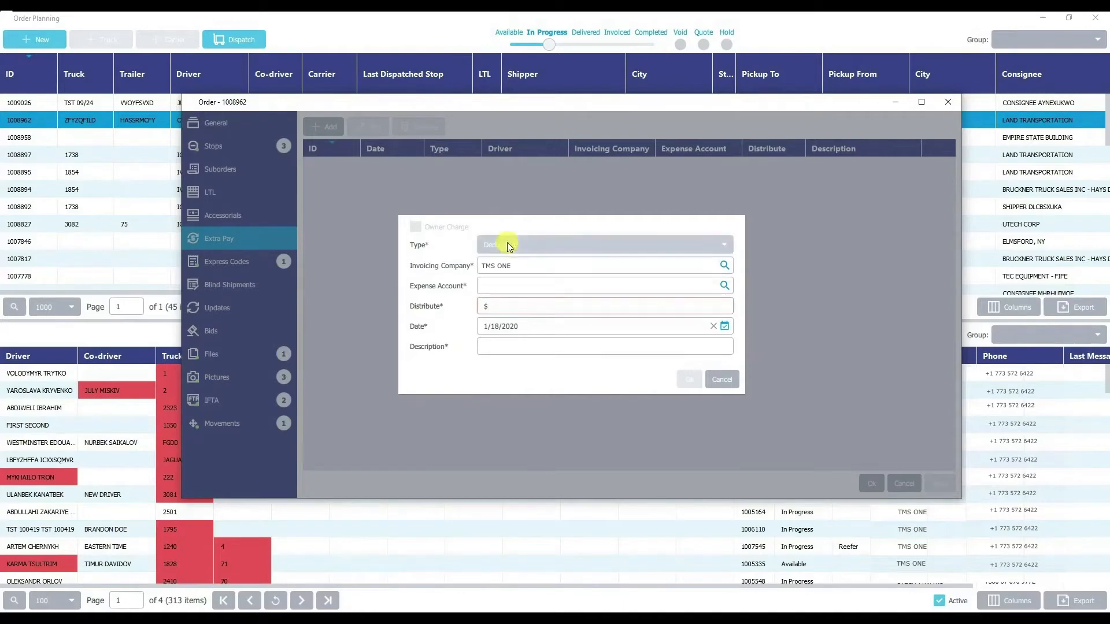
click(505, 306)
text(100)
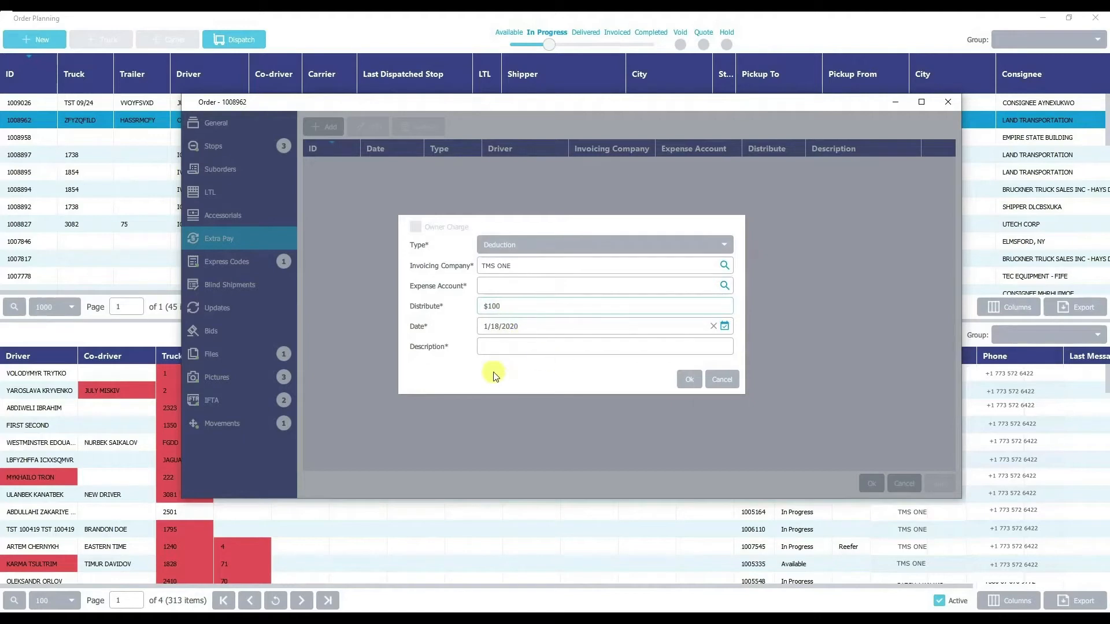
click(721, 385)
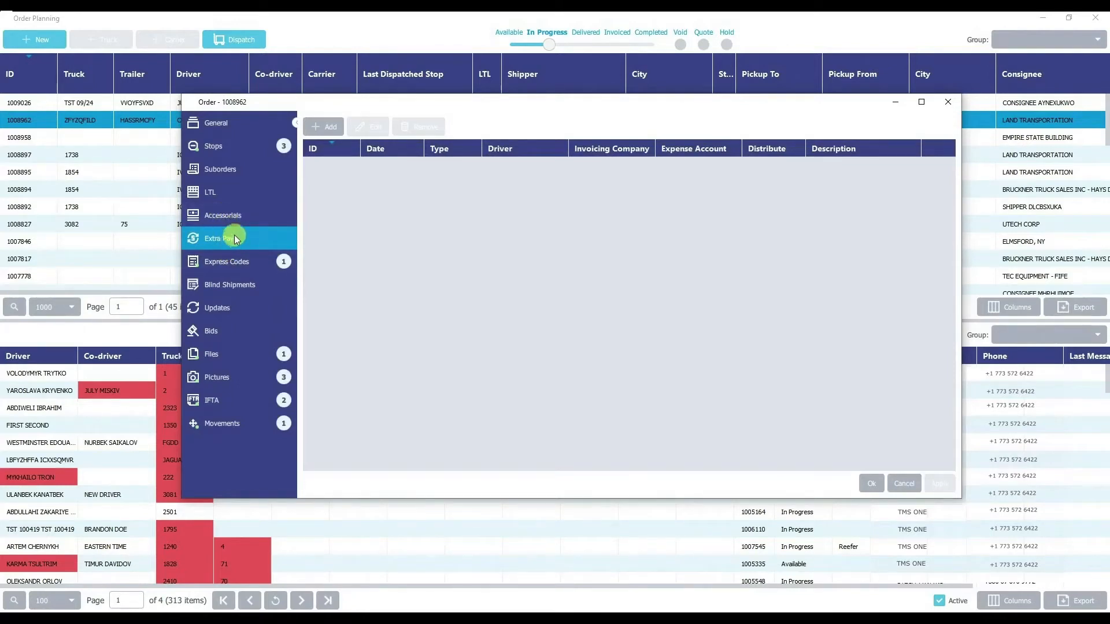
- Issue a new express code on the order with an original amount of $100.00
click(249, 269)
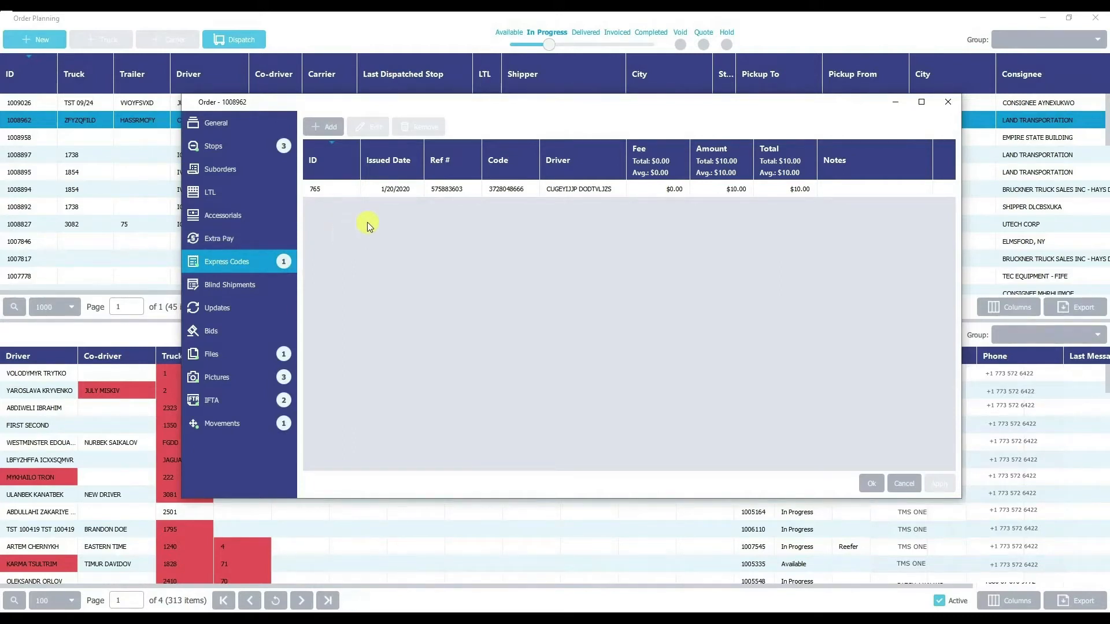
click(327, 127)
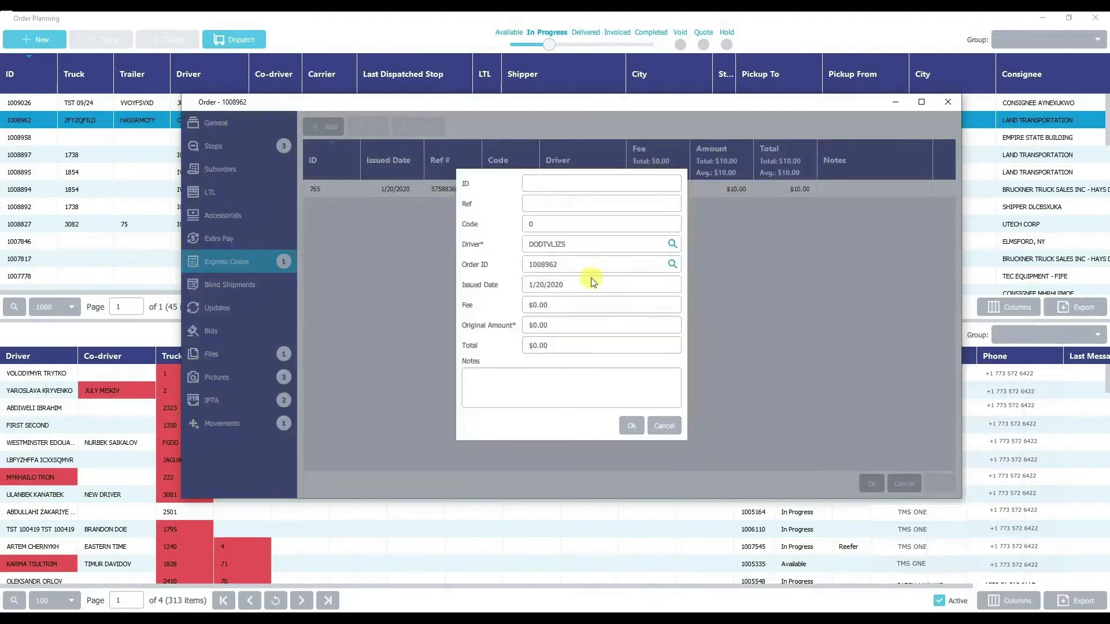
drag(539, 325, 496, 324)
click(631, 426)
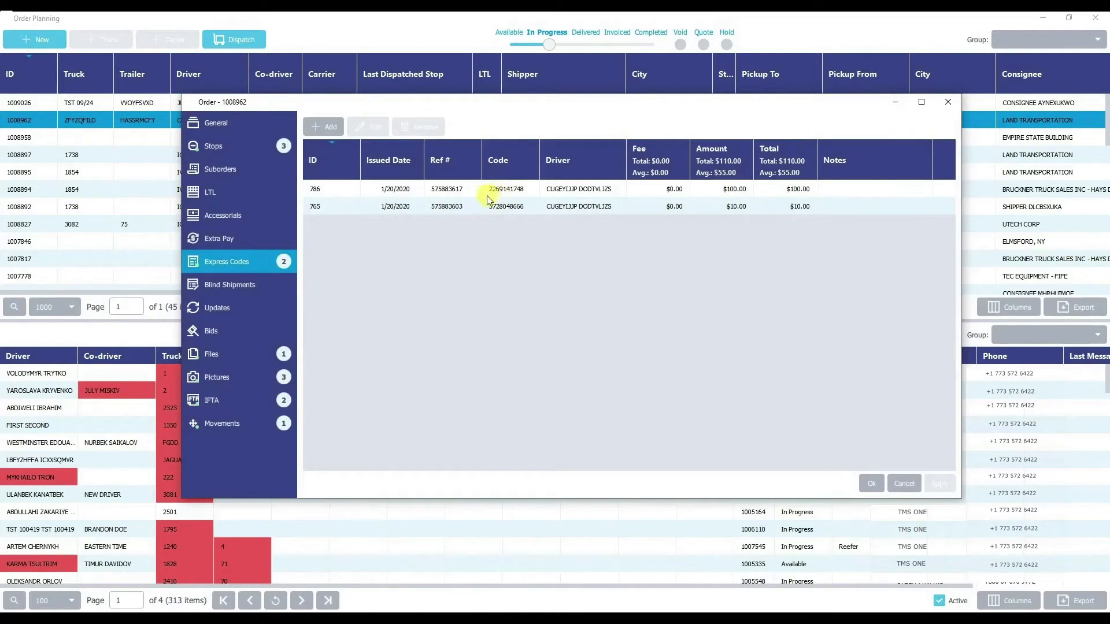
- Open the newly issued $100.00 express code for editing and void it
click(492, 193)
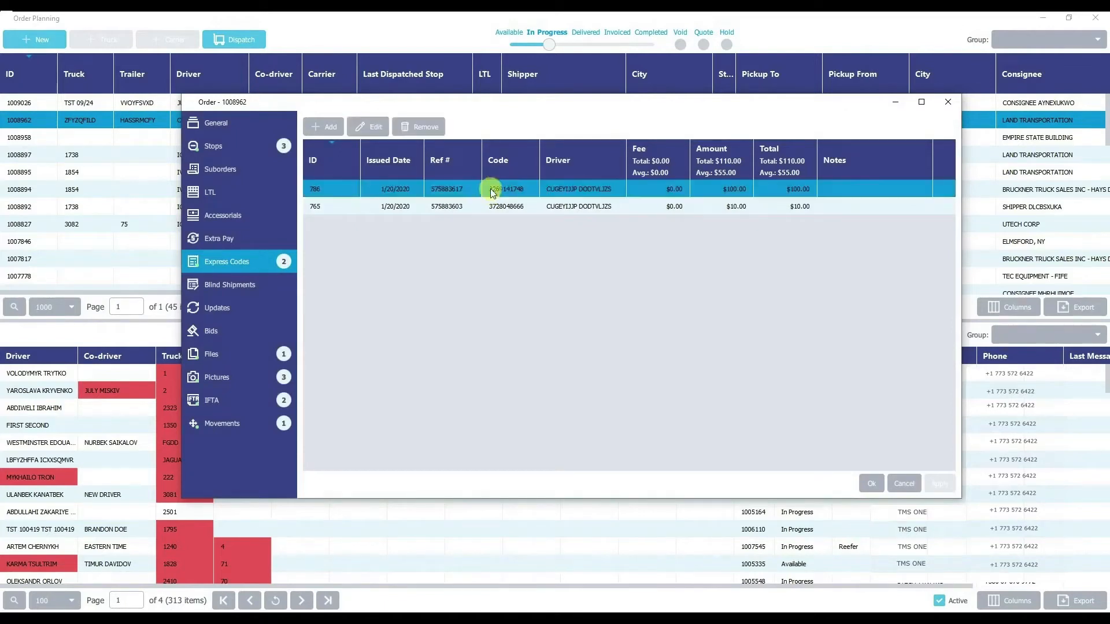
click(376, 128)
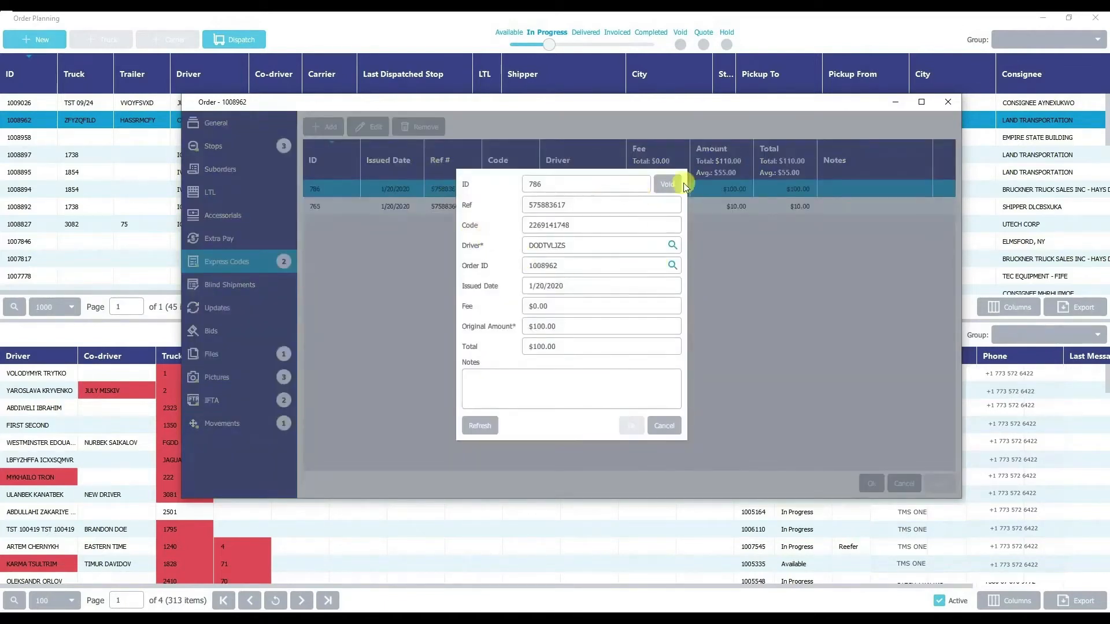
click(665, 185)
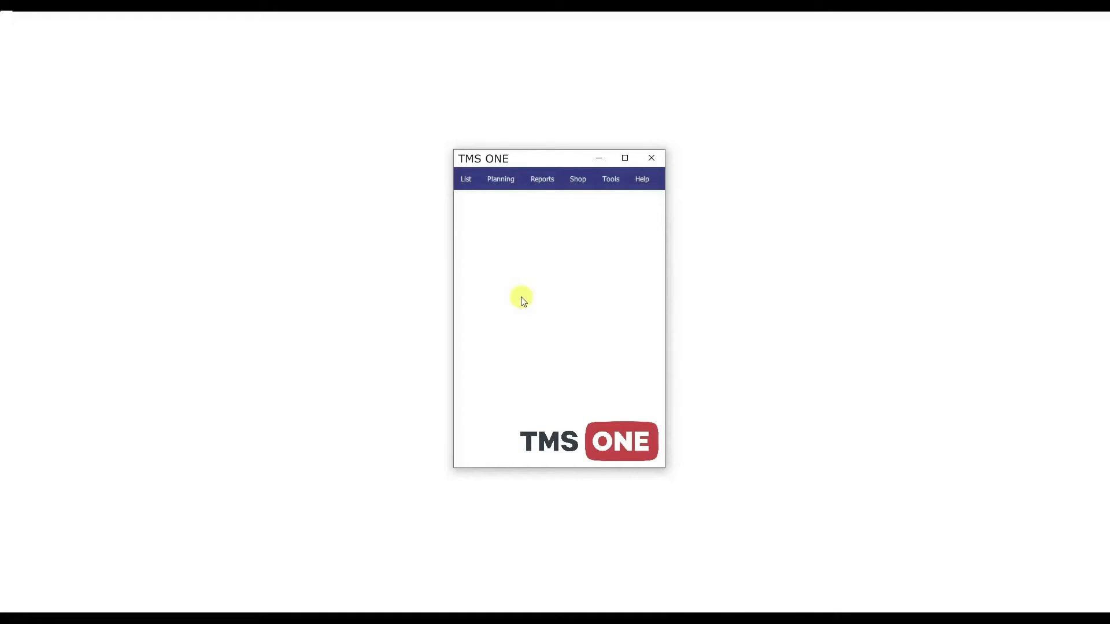
- Open the Trucks Report and set its start date to 12/10/2019
click(542, 179)
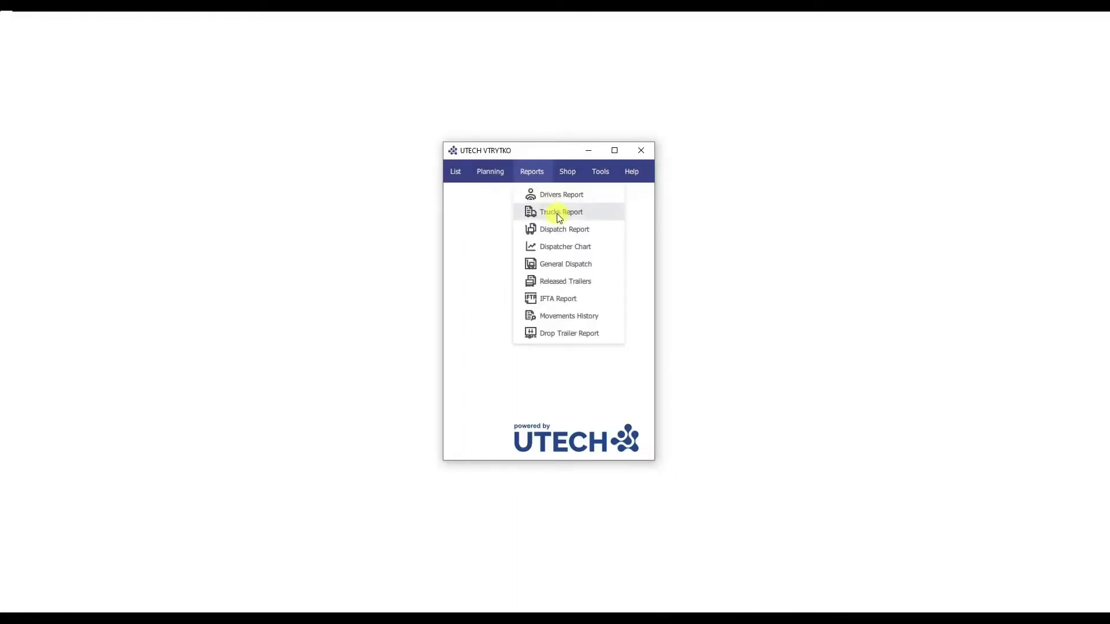
click(556, 216)
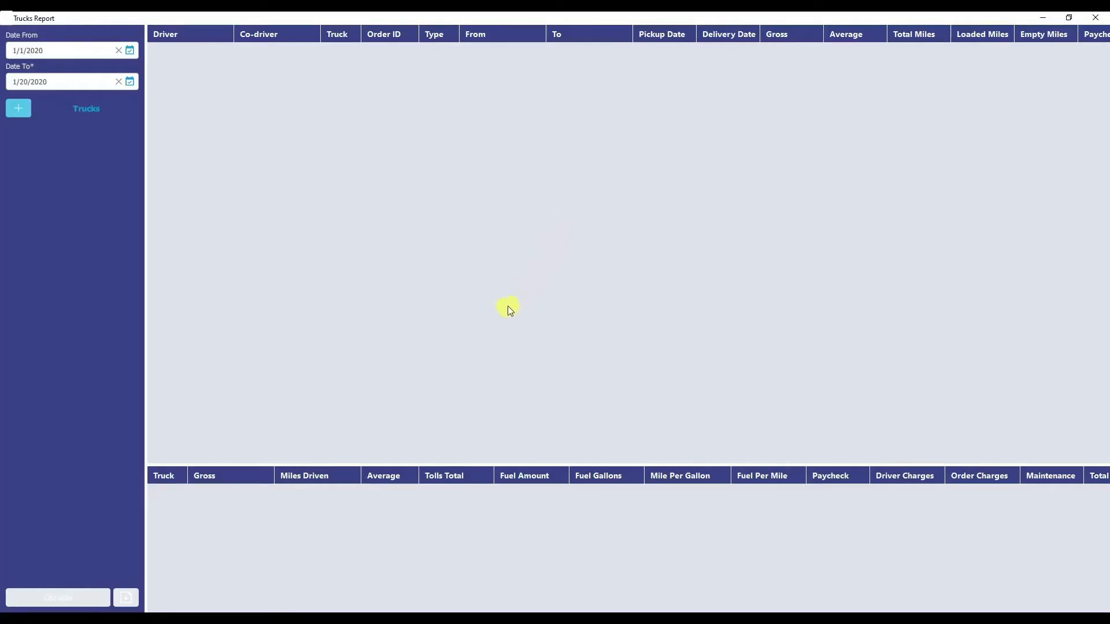
click(129, 51)
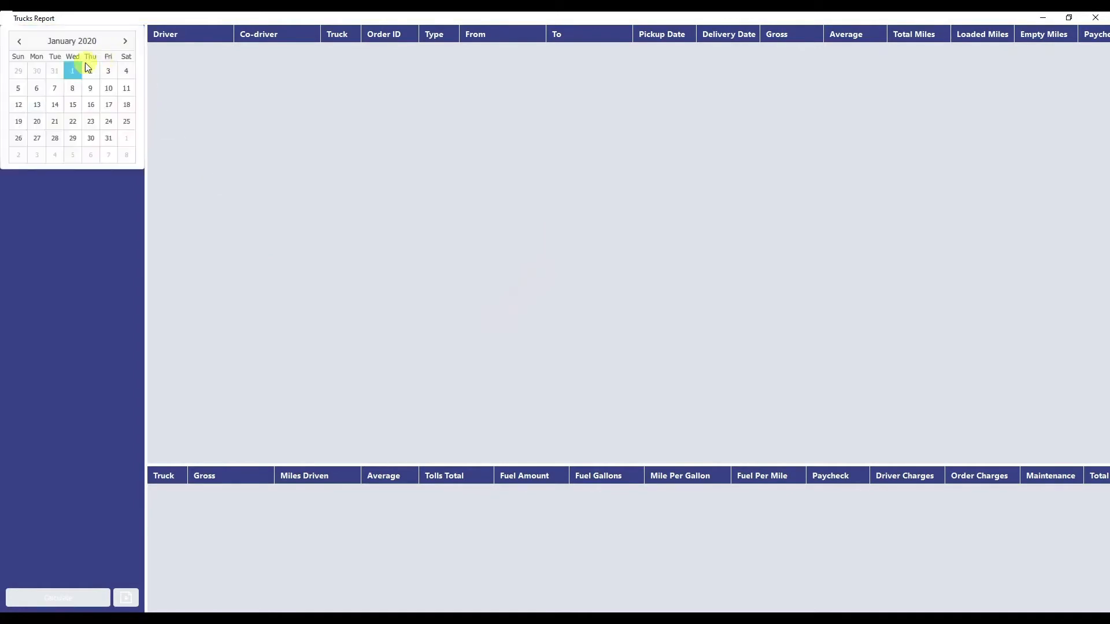
click(17, 42)
click(55, 104)
- Add all trucks to the report, calculate it, and review the cost and profit columns of the truck summary
click(24, 115)
click(53, 131)
click(54, 600)
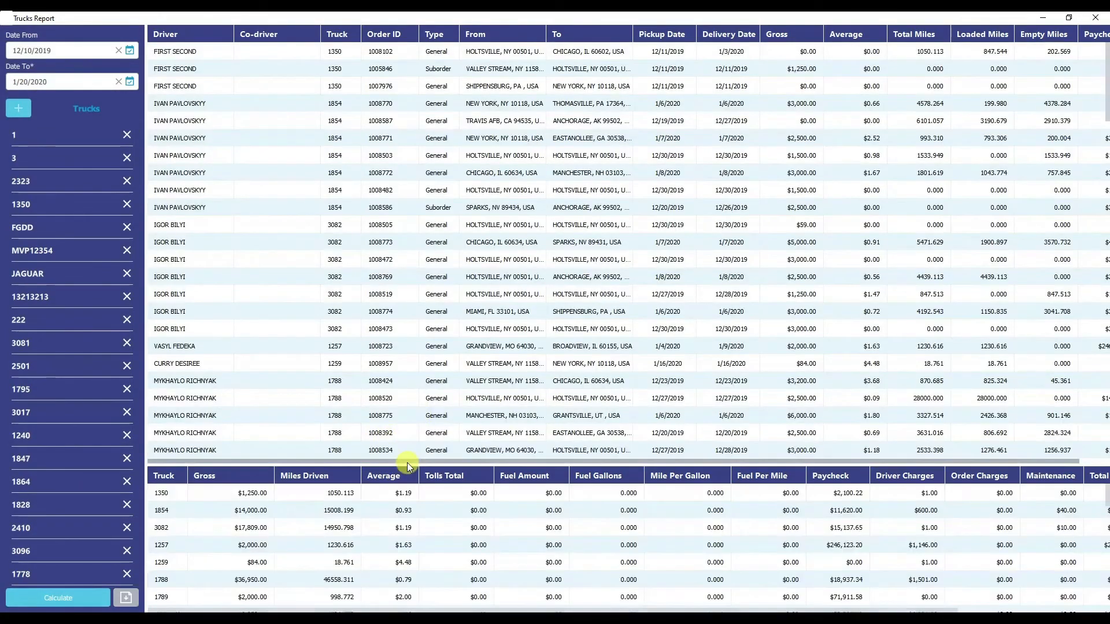
drag(404, 610, 718, 595)
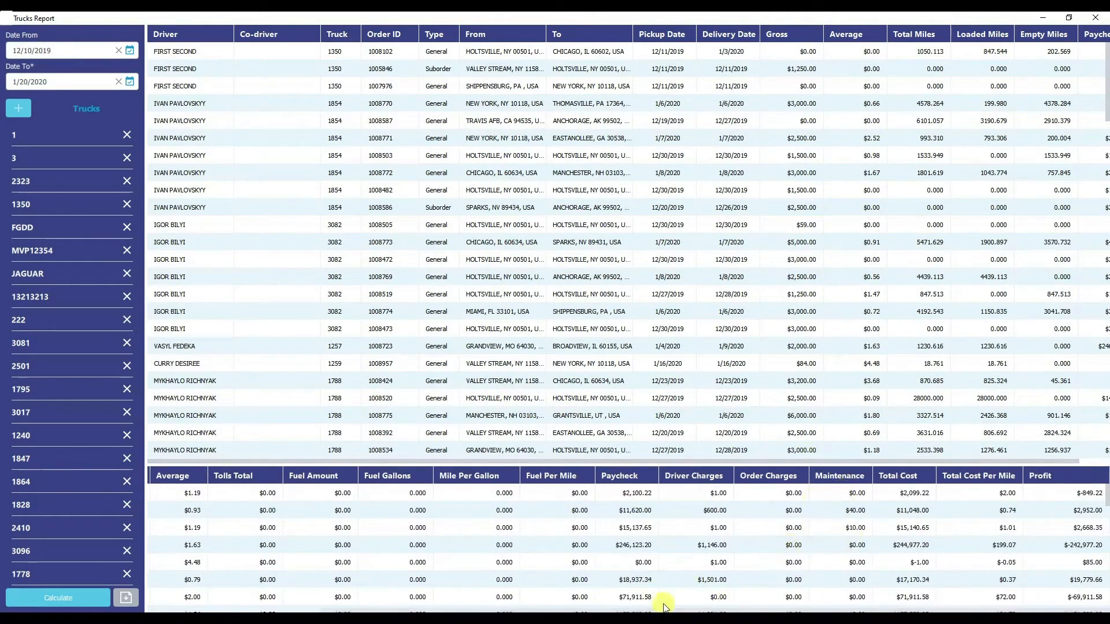
drag(665, 610, 491, 610)
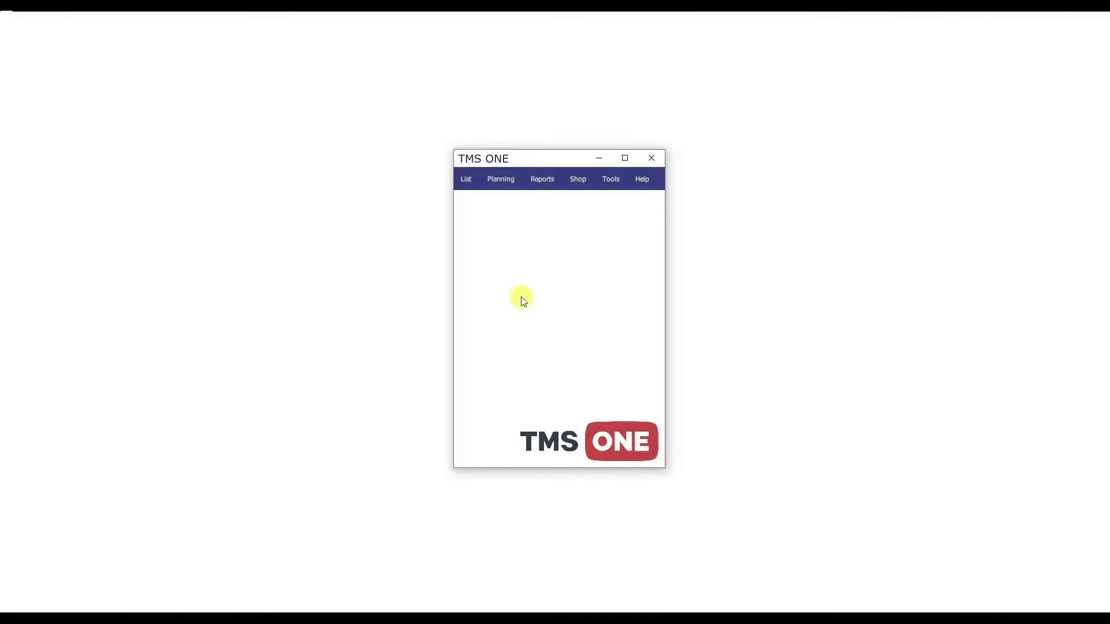
- Open the Movements History report and set its start date to 11/11/2019
click(542, 179)
click(566, 315)
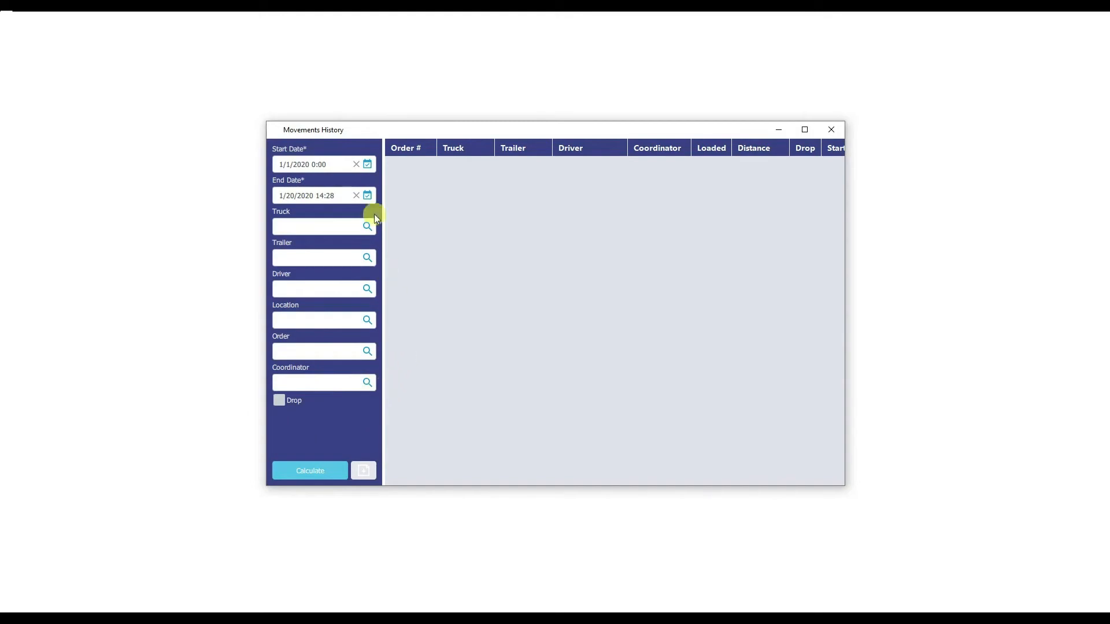
click(356, 164)
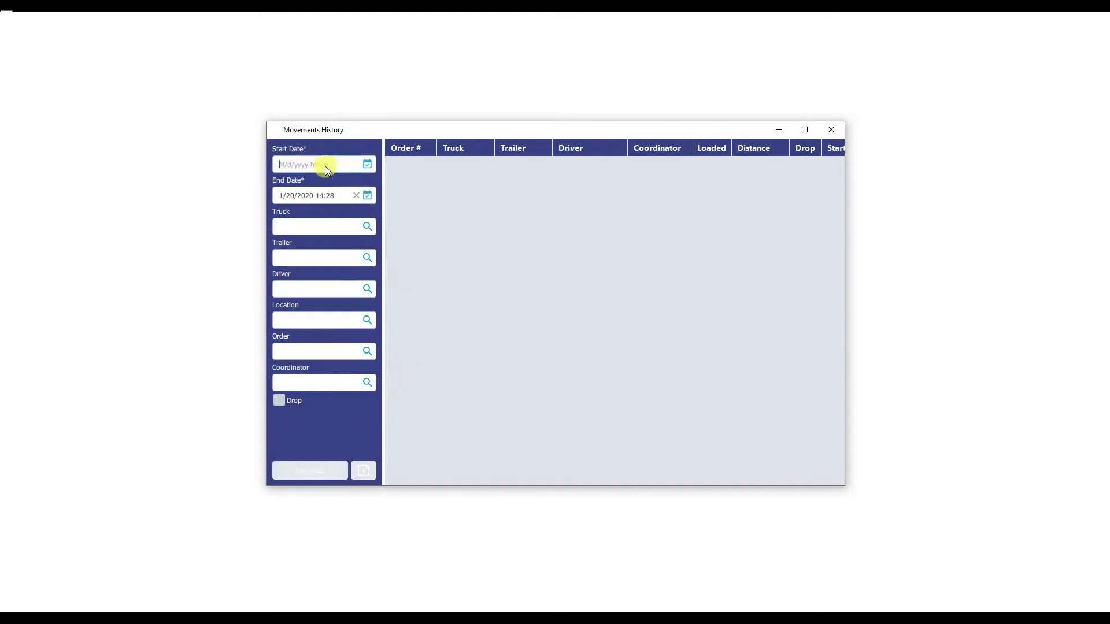
click(369, 164)
click(286, 155)
click(285, 155)
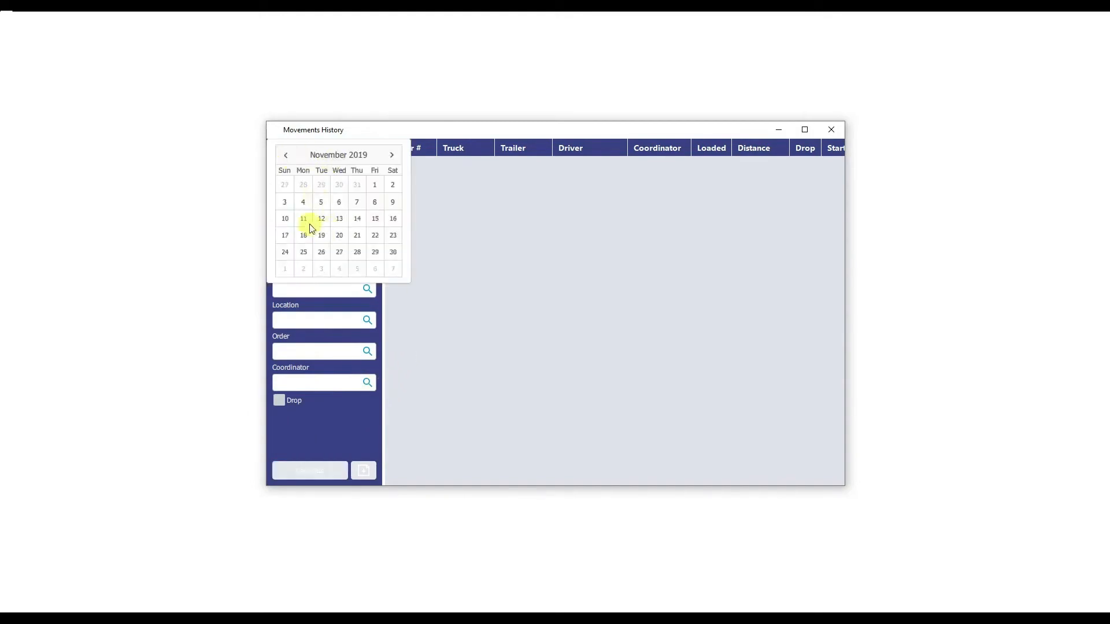
click(304, 216)
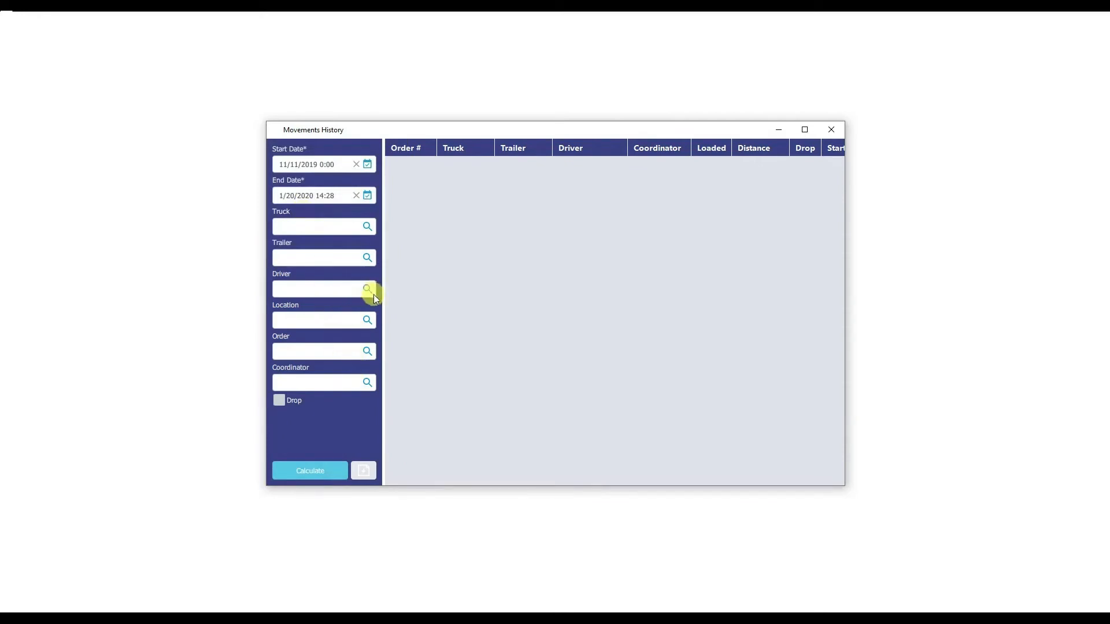
- Filter the movements by truck 1 and the coordinator with ID 25, calculate the history, and close the report after reviewing it
click(370, 226)
double_click(422, 192)
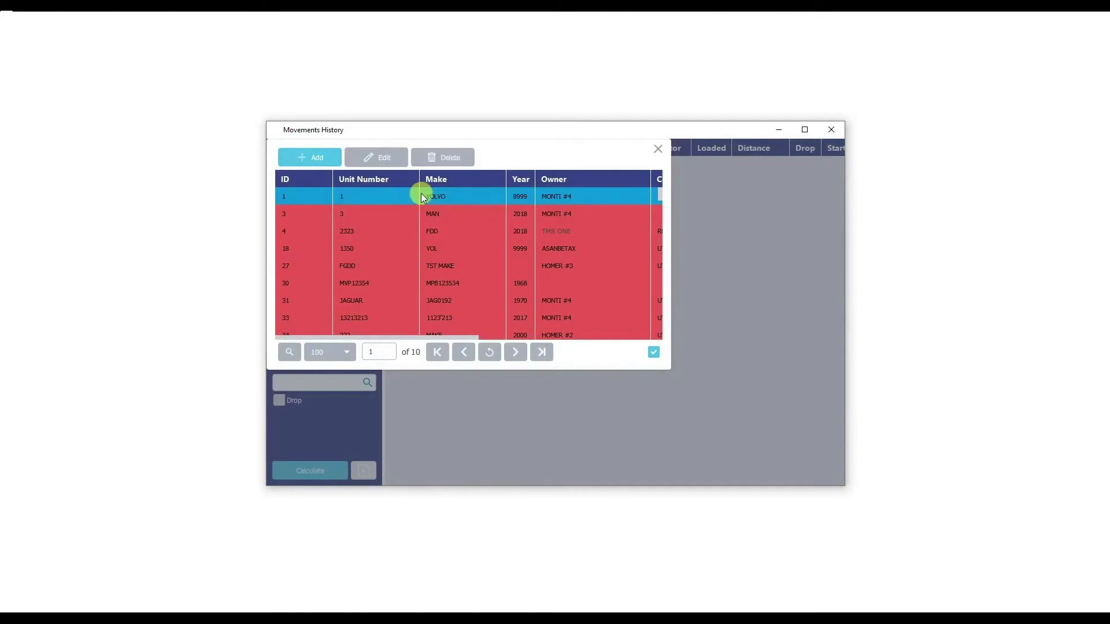
click(367, 383)
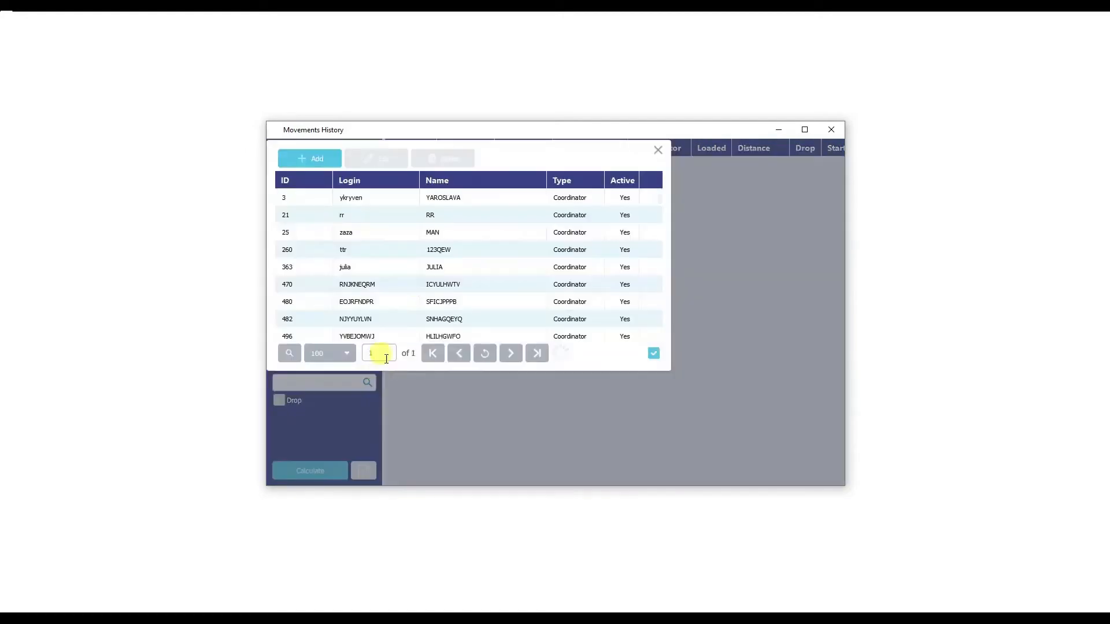
double_click(446, 232)
click(339, 471)
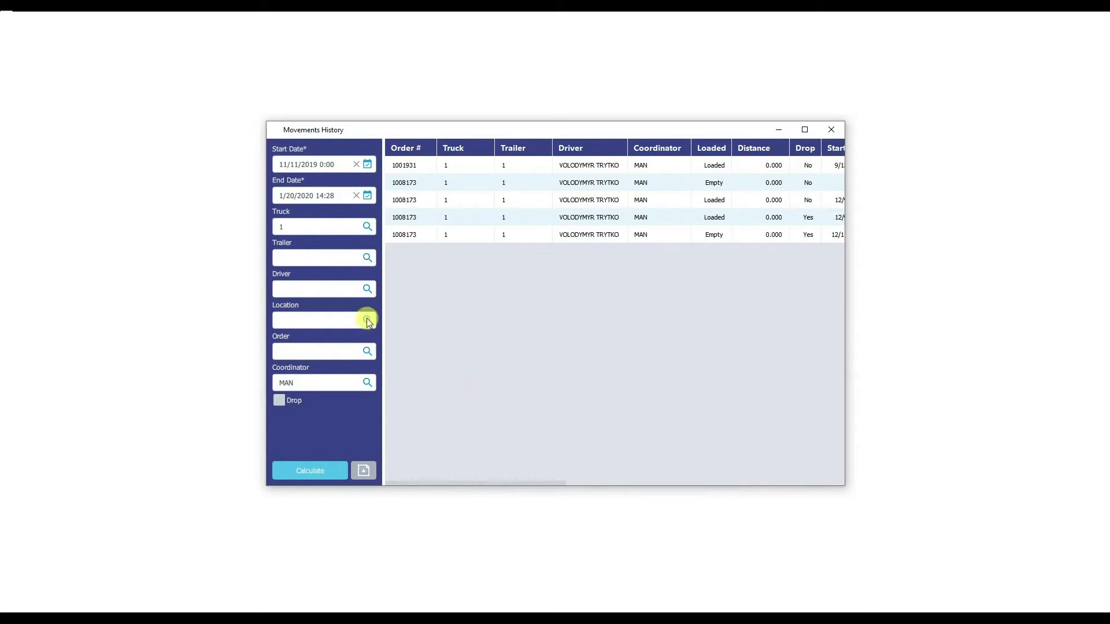
click(835, 130)
- Open the Preferences and review the General settings for trailers, trucks, drivers and orders
click(611, 179)
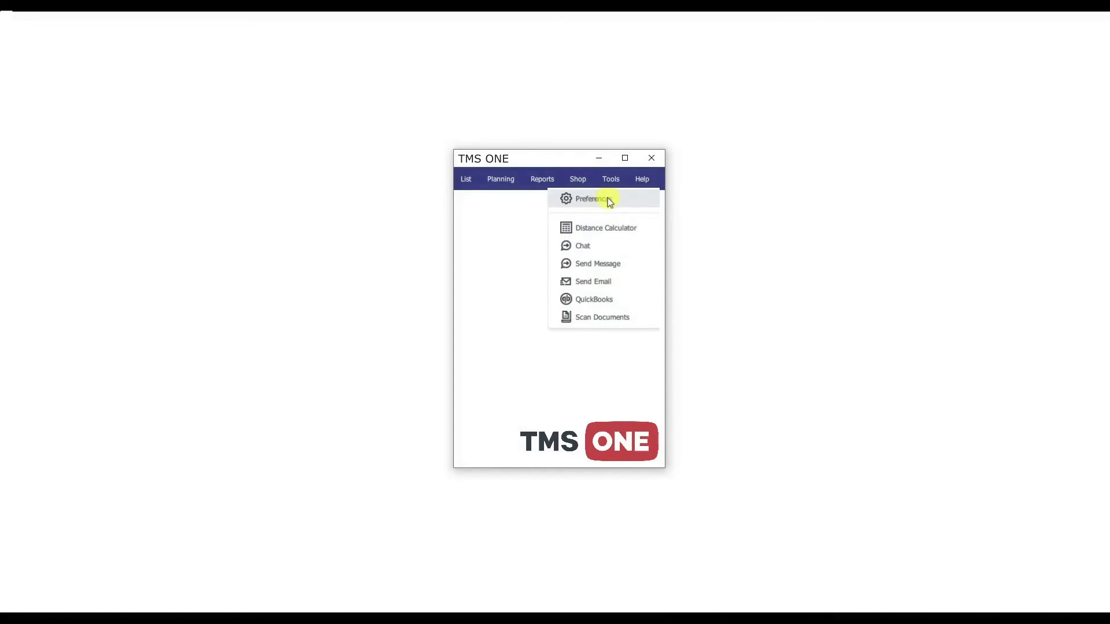
click(610, 200)
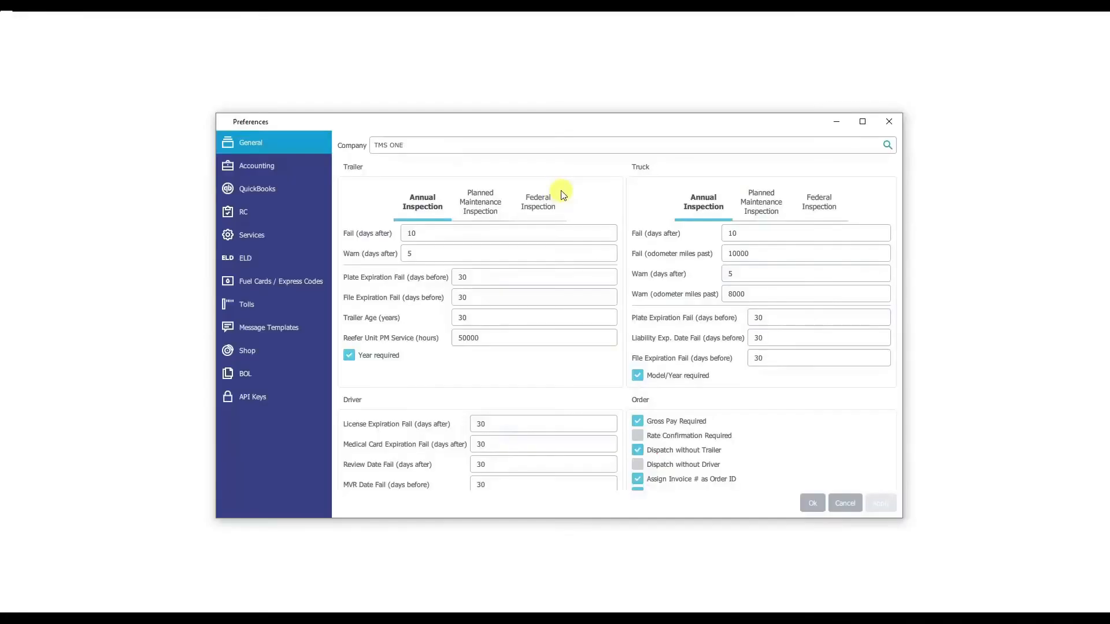
scroll(550, 352, down, 3)
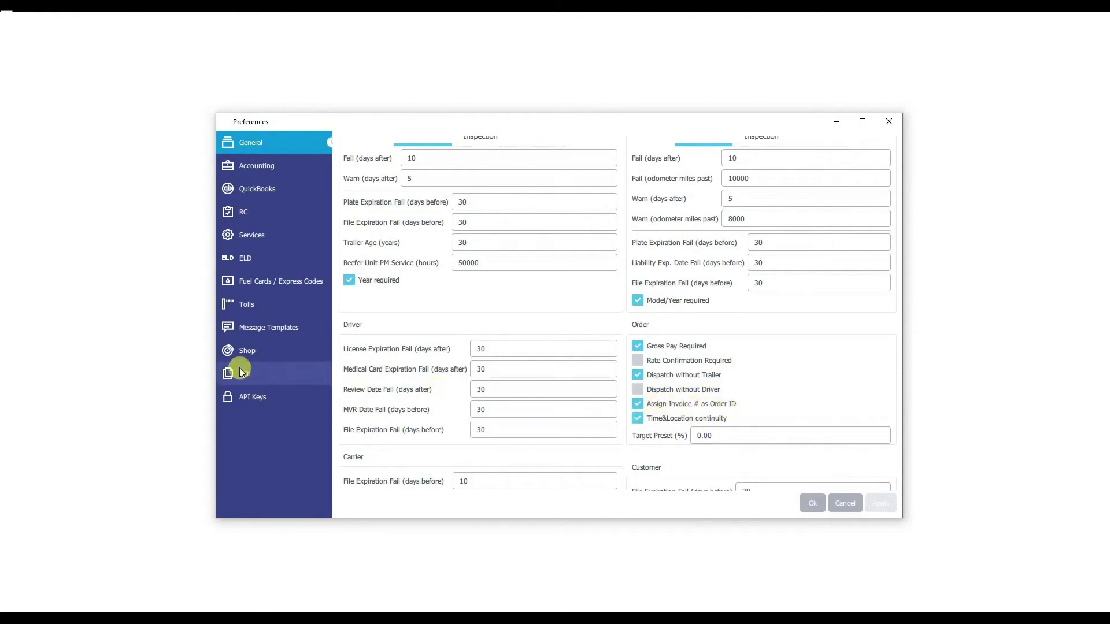
- Display the QuickBooks preferences for the invoicing company TRUCKING CO
click(286, 193)
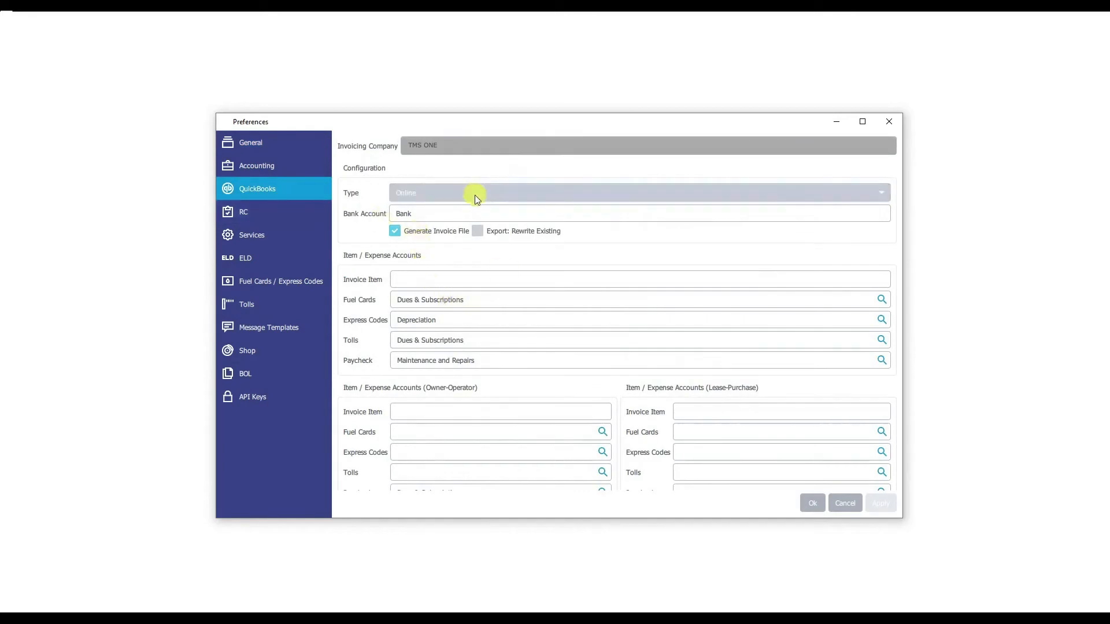
click(473, 153)
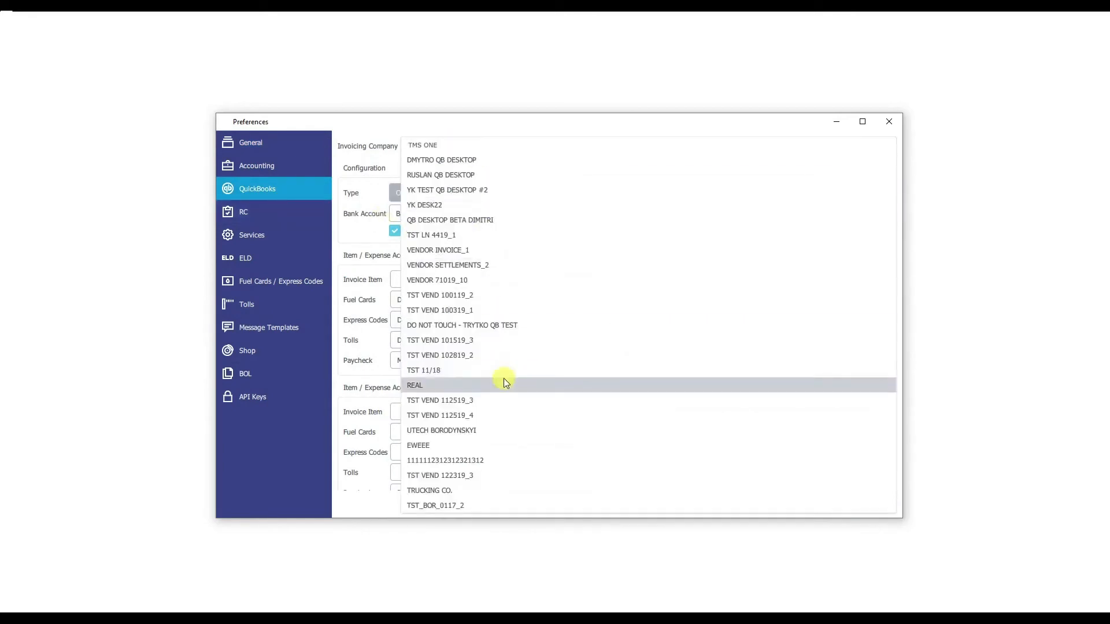
click(491, 489)
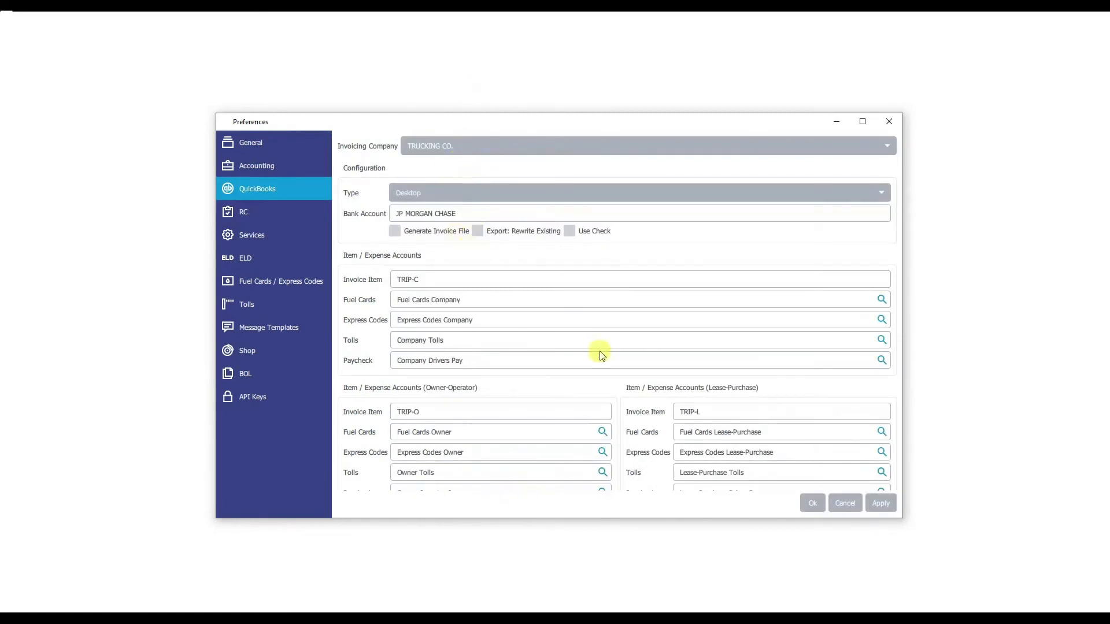
- Try the Use Check option in the QuickBooks configuration of TRUCKING CO. and discard the preference changes
click(571, 231)
click(570, 232)
click(569, 232)
click(838, 501)
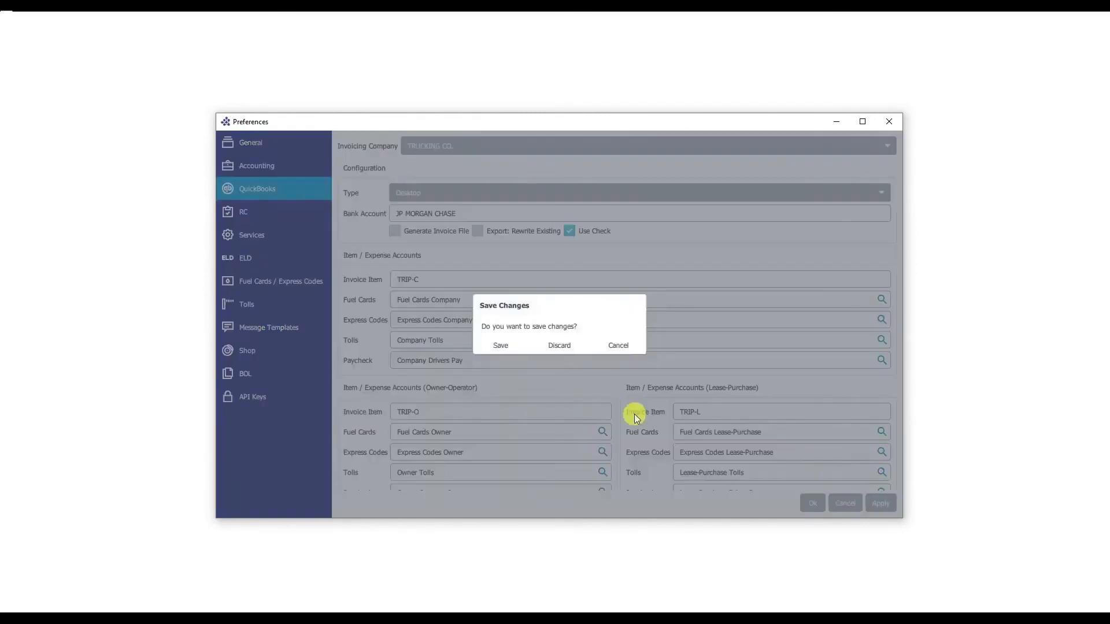
click(565, 350)
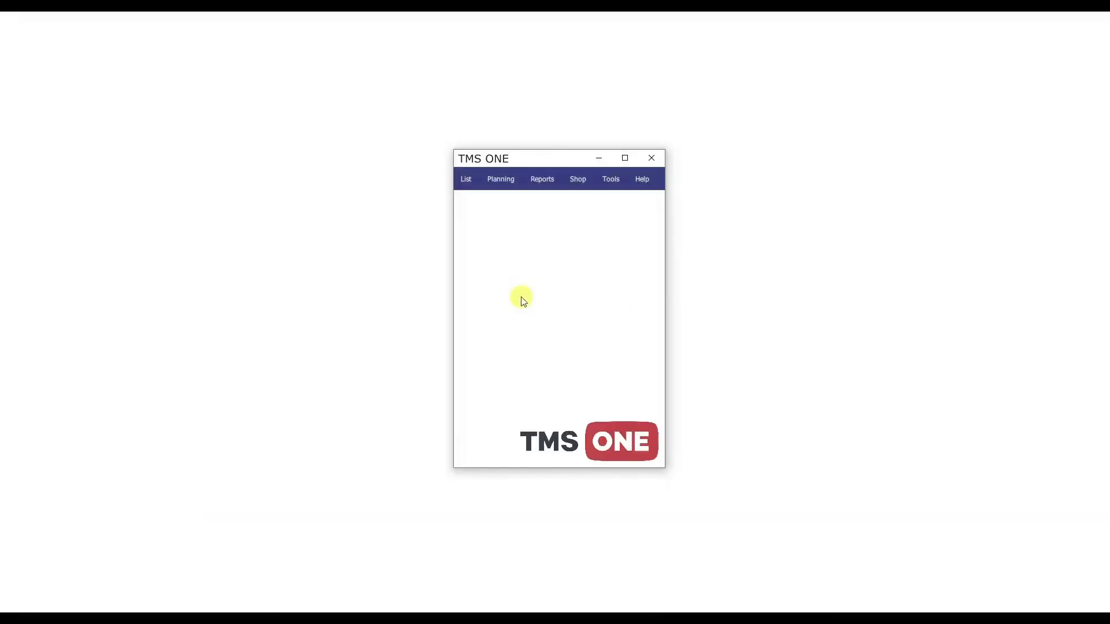
- Open Scan Documents and review the available scanners and the color, resolution and output format options
click(611, 179)
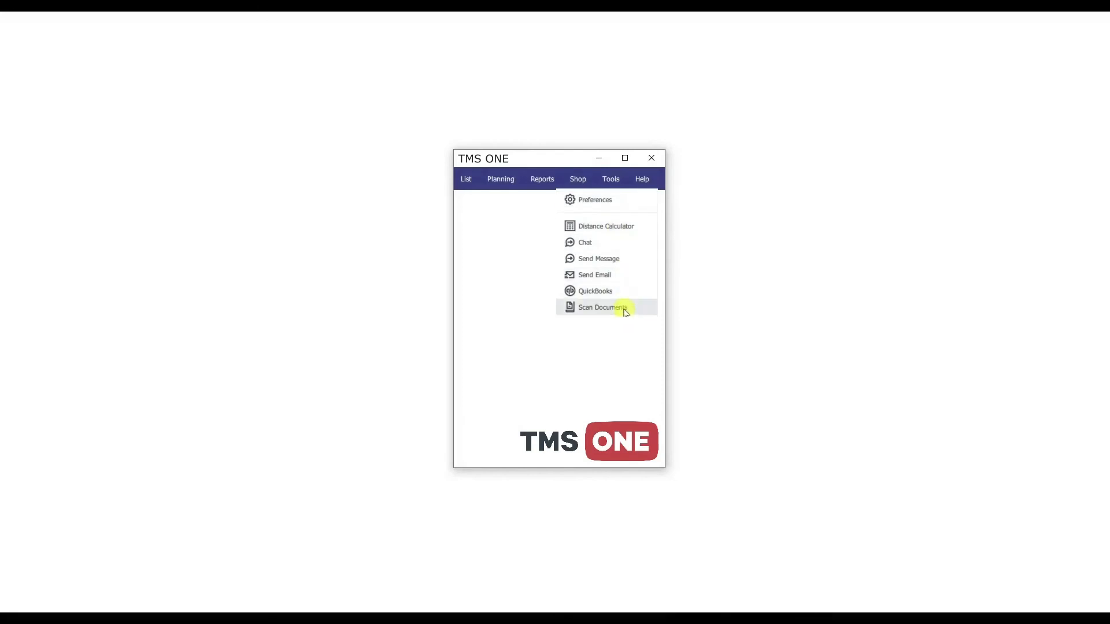
click(626, 307)
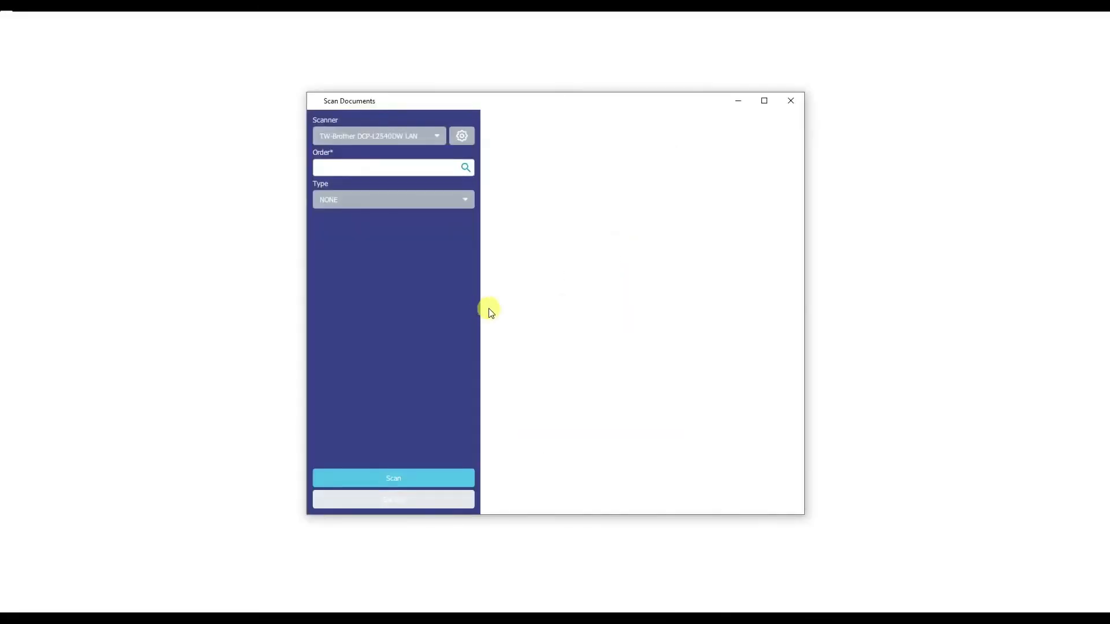
click(411, 137)
click(462, 136)
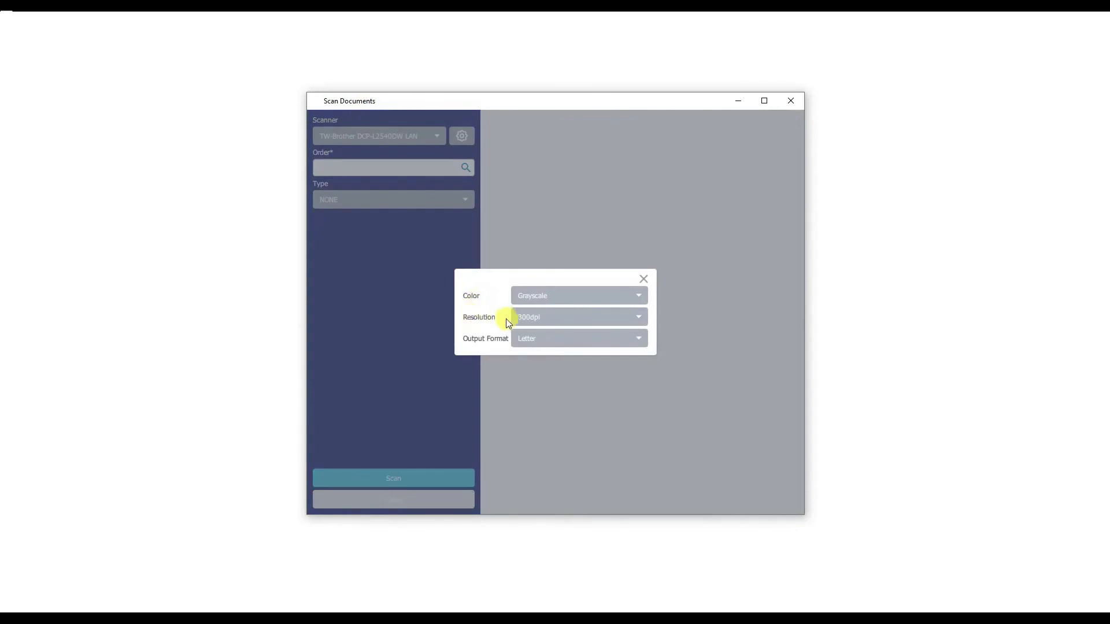
click(516, 344)
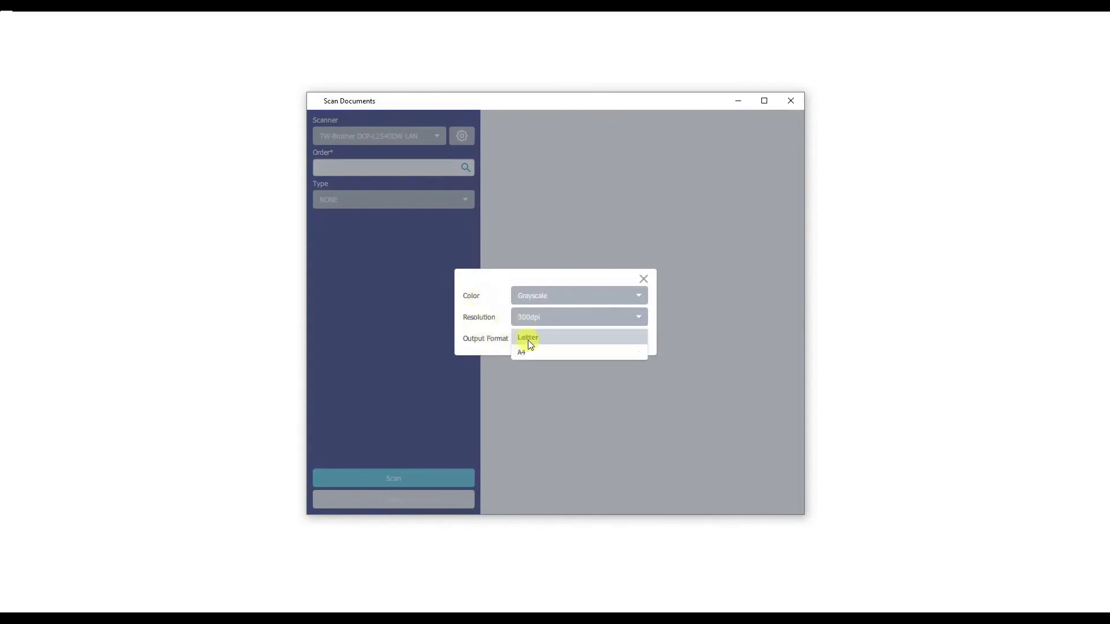
click(554, 312)
click(562, 298)
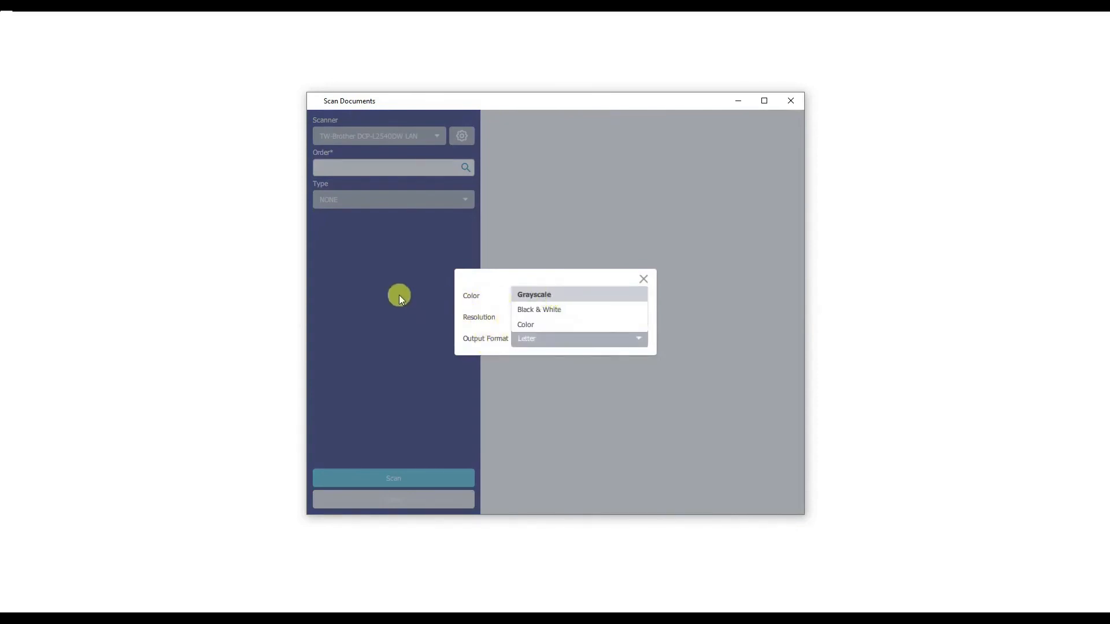
click(381, 257)
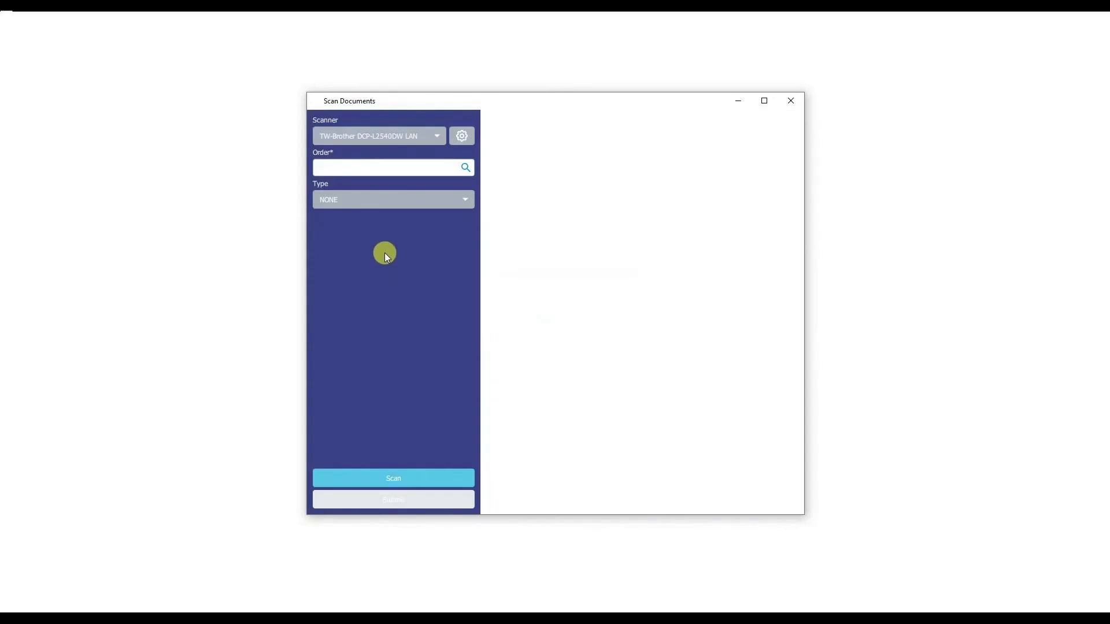
- Review the order list and the document types available for scanning, and close Scan Documents
click(466, 169)
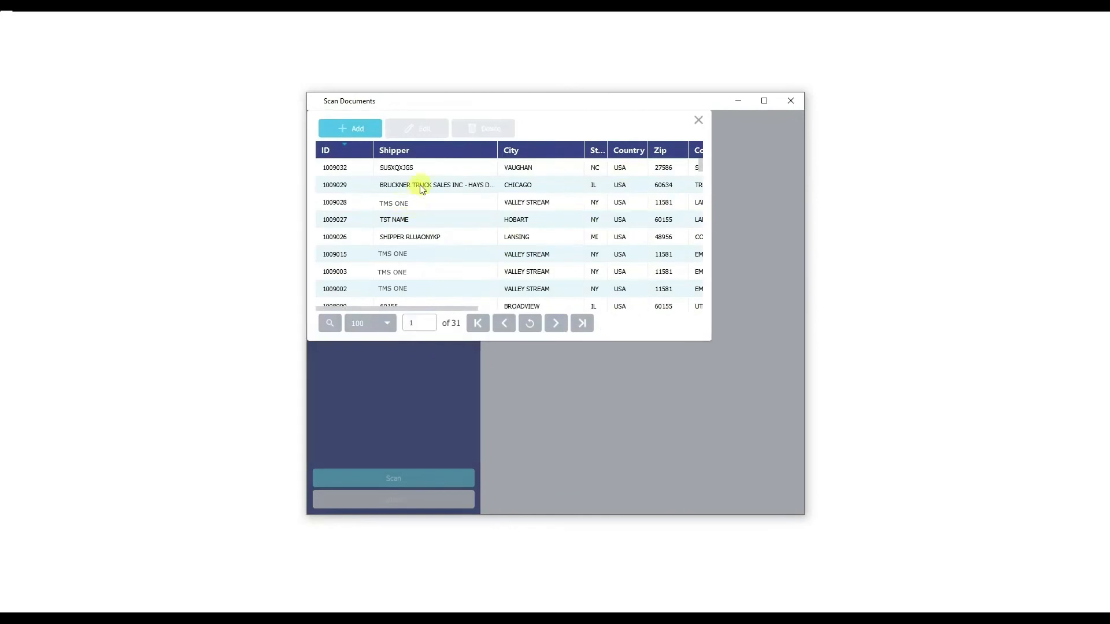
click(698, 120)
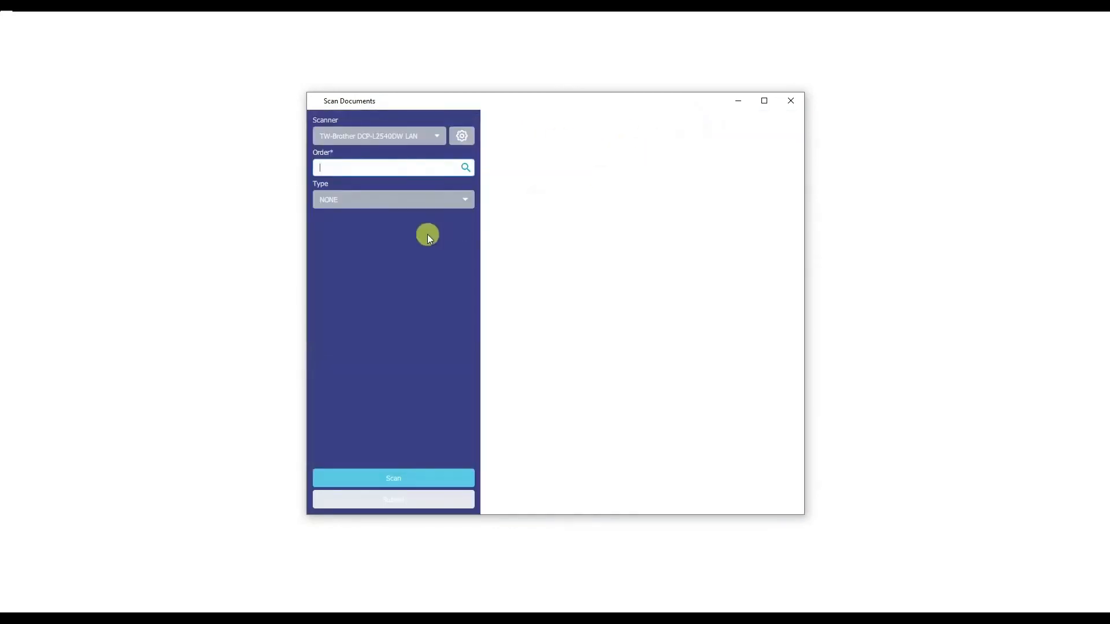
click(398, 200)
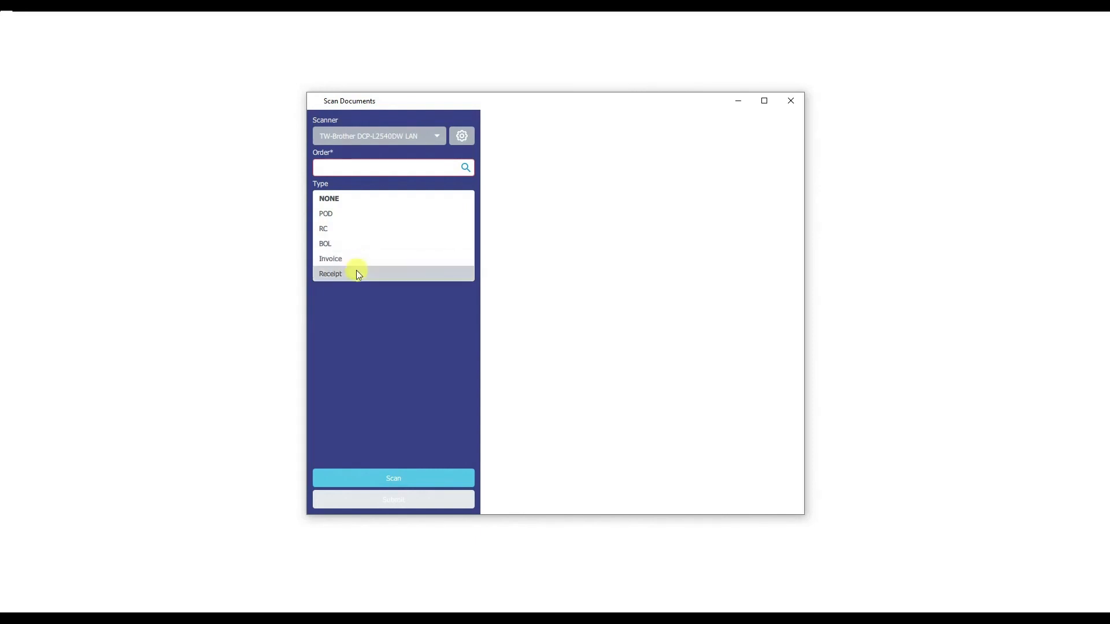
click(355, 201)
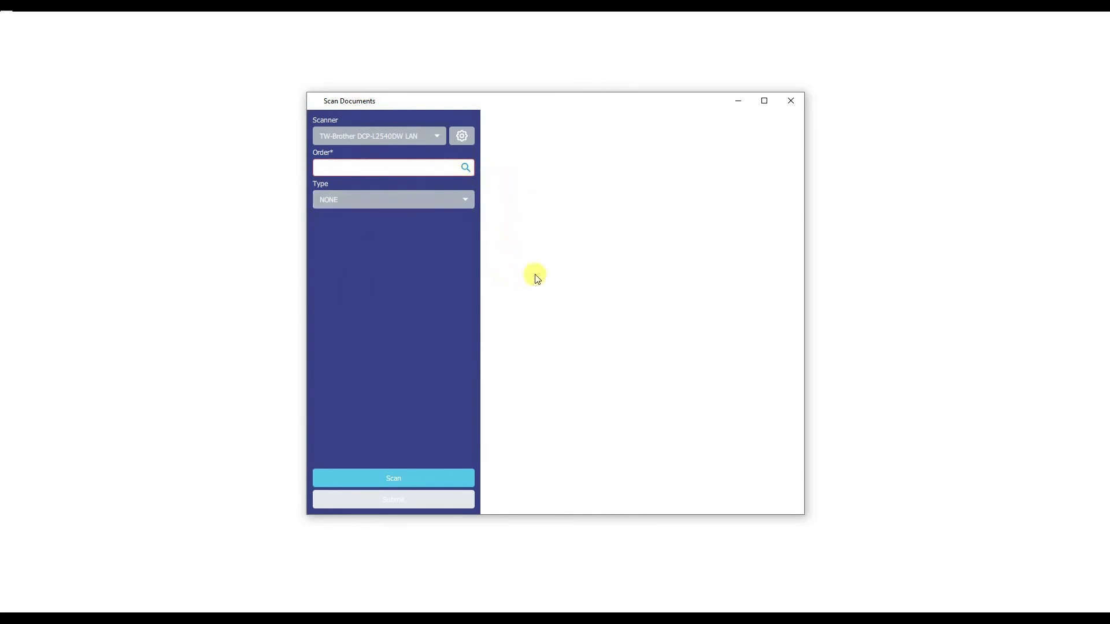
click(790, 100)
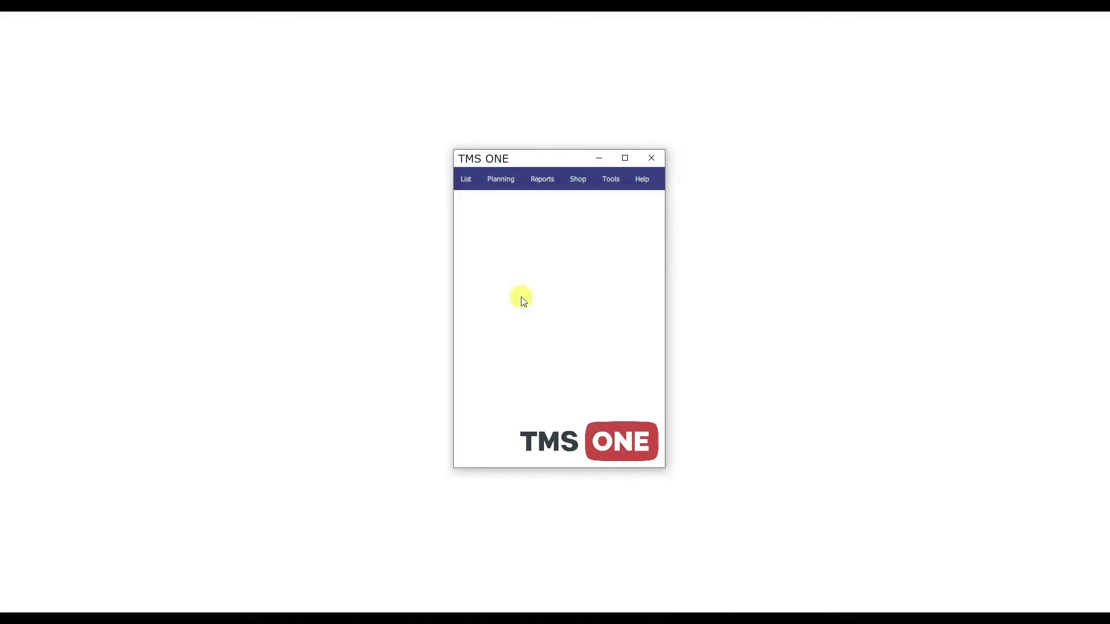